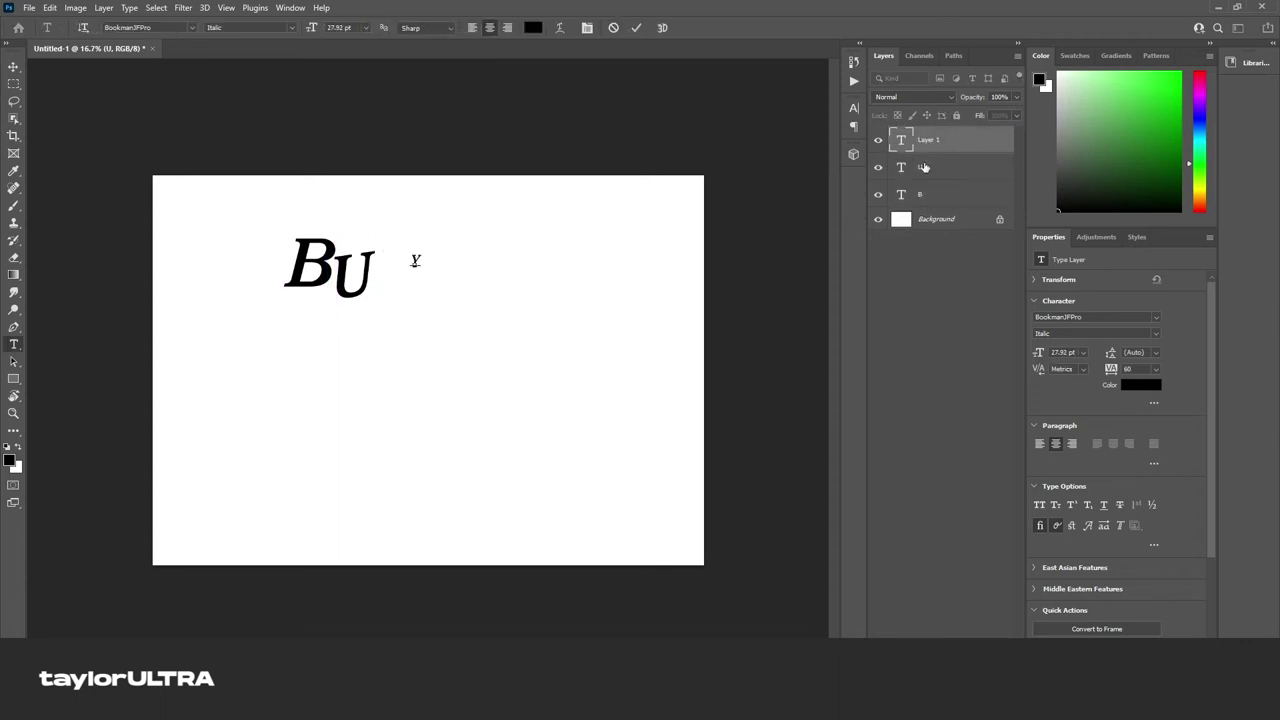
Enlarge and tilt the Y next to BU
{"action": "key", "text": "ctrl+t"}
{"action": "left_click_drag", "start_coordinate": [421, 254], "coordinate": [406, 242]}
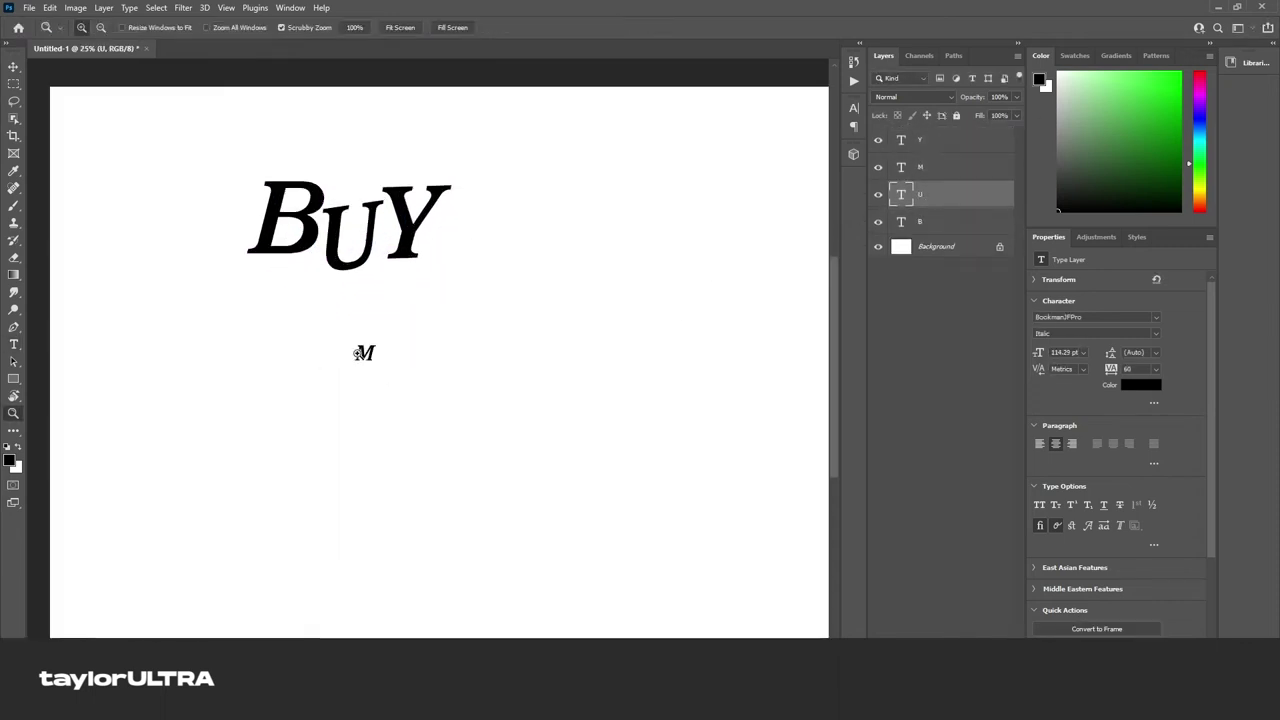
{"action": "scroll", "coordinate": [358, 353], "scroll_direction": "up", "scroll_amount": 1}
Enlarge the small M so it sits large beneath BUY
{"action": "left_click", "coordinate": [362, 352]}
{"action": "key", "text": "ctrl+t"}
{"action": "left_click_drag", "start_coordinate": [383, 337], "coordinate": [428, 287]}
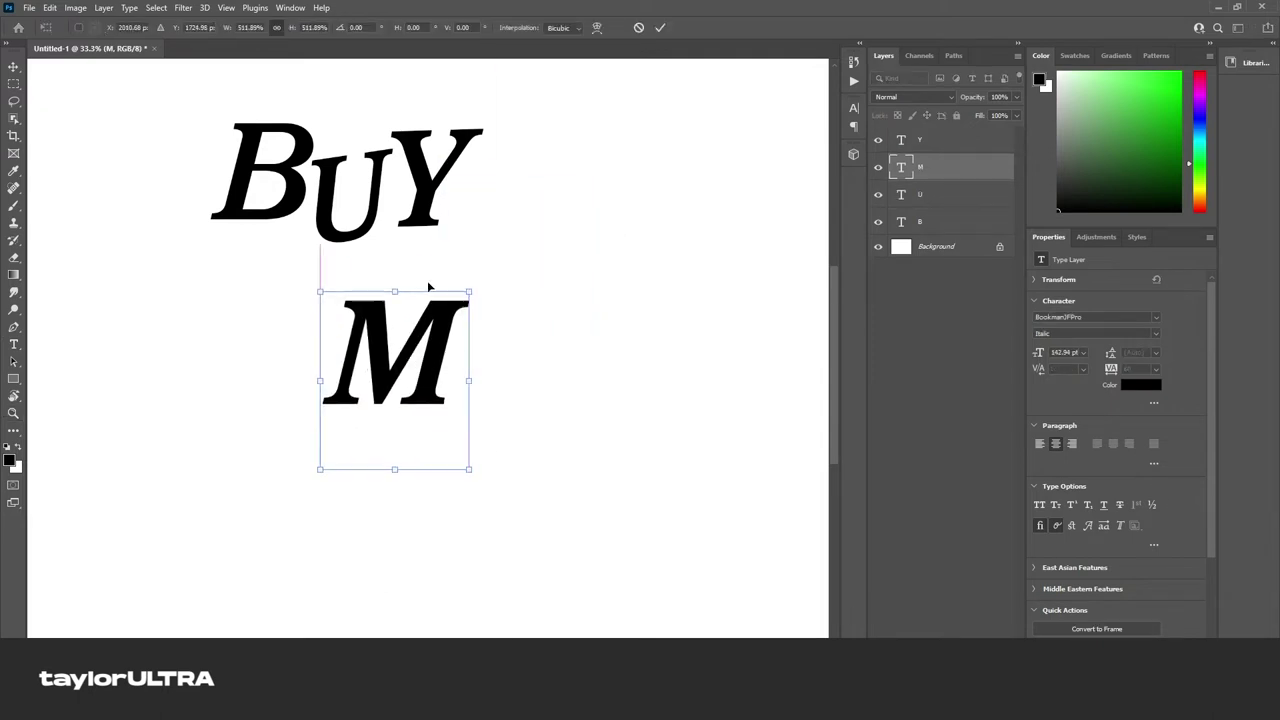
{"action": "key", "text": "Return"}
{"action": "scroll", "coordinate": [545, 340], "scroll_direction": "up", "scroll_amount": 1}
{"action": "key", "text": "t"}
{"action": "left_click", "coordinate": [515, 345]}
Add an enlarged, tilted 'o' beside the M
{"action": "type", "text": "o"}
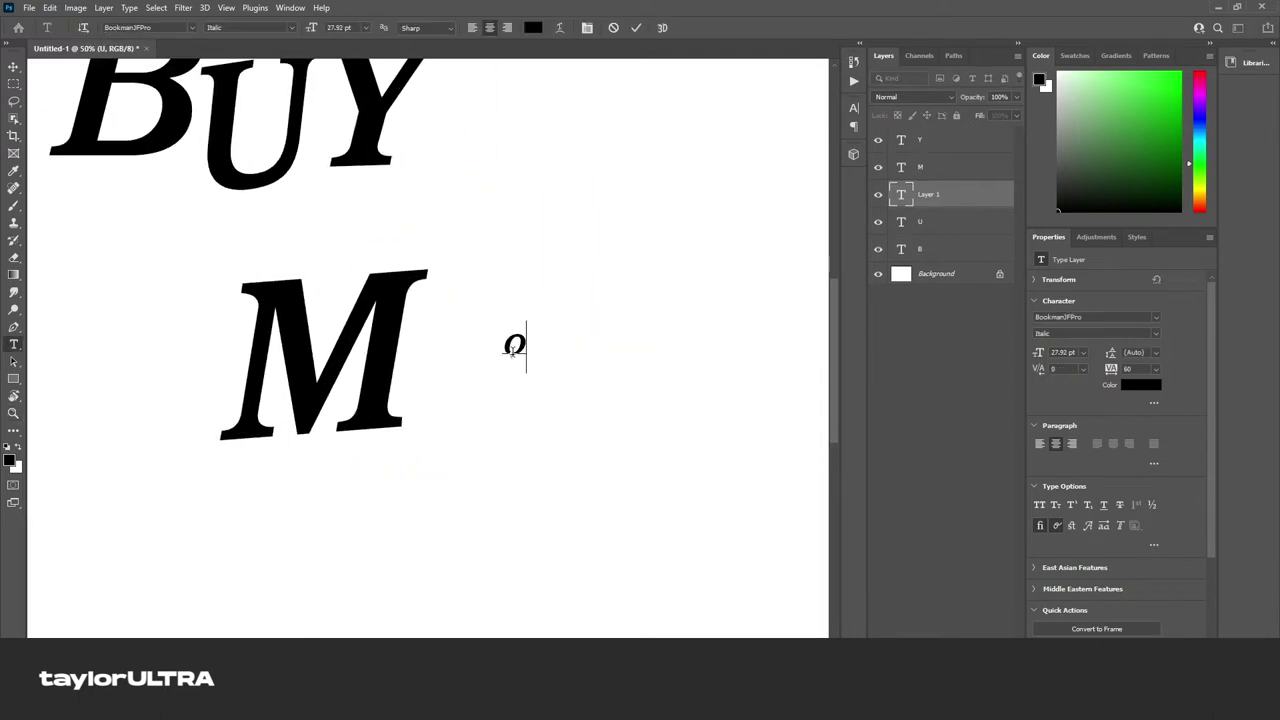
{"action": "scroll", "coordinate": [529, 330], "scroll_direction": "down", "scroll_amount": 2}
{"action": "key", "text": "ctrl+t"}
{"action": "mouse_move", "coordinate": [526, 350]}
{"action": "left_mouse_down"}
{"action": "mouse_move", "coordinate": [529, 440]}
{"action": "mouse_move", "coordinate": [483, 347]}
{"action": "left_mouse_up"}
{"action": "key", "text": "Return"}
Add an enlarged 'r' right after 'Mo'
{"action": "key", "text": "alt+bracketleft"}
{"action": "key", "text": "alt+bracketleft"}
{"action": "key", "text": "t"}
{"action": "left_click", "coordinate": [578, 358]}
{"action": "type", "text": "R"}
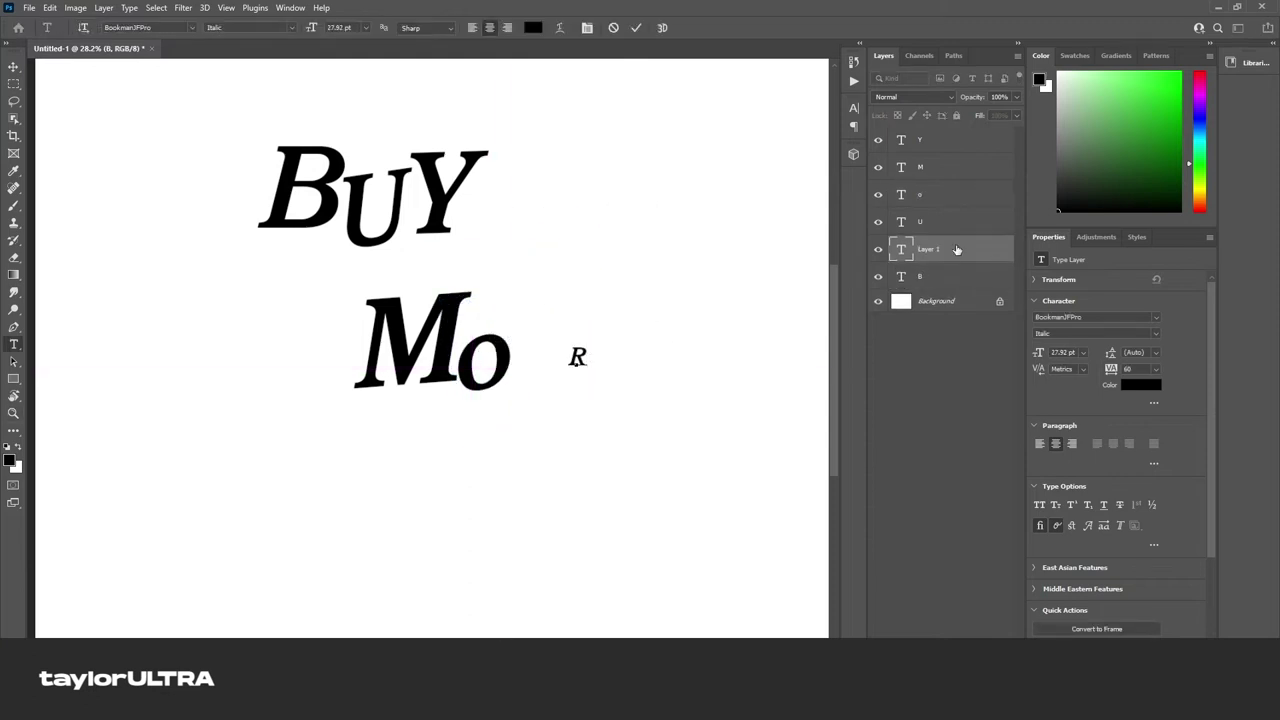
{"action": "key", "text": "ctrl+t"}
{"action": "left_click_drag", "start_coordinate": [583, 352], "coordinate": [700, 214]}
{"action": "left_click_drag", "start_coordinate": [575, 313], "coordinate": [543, 343]}
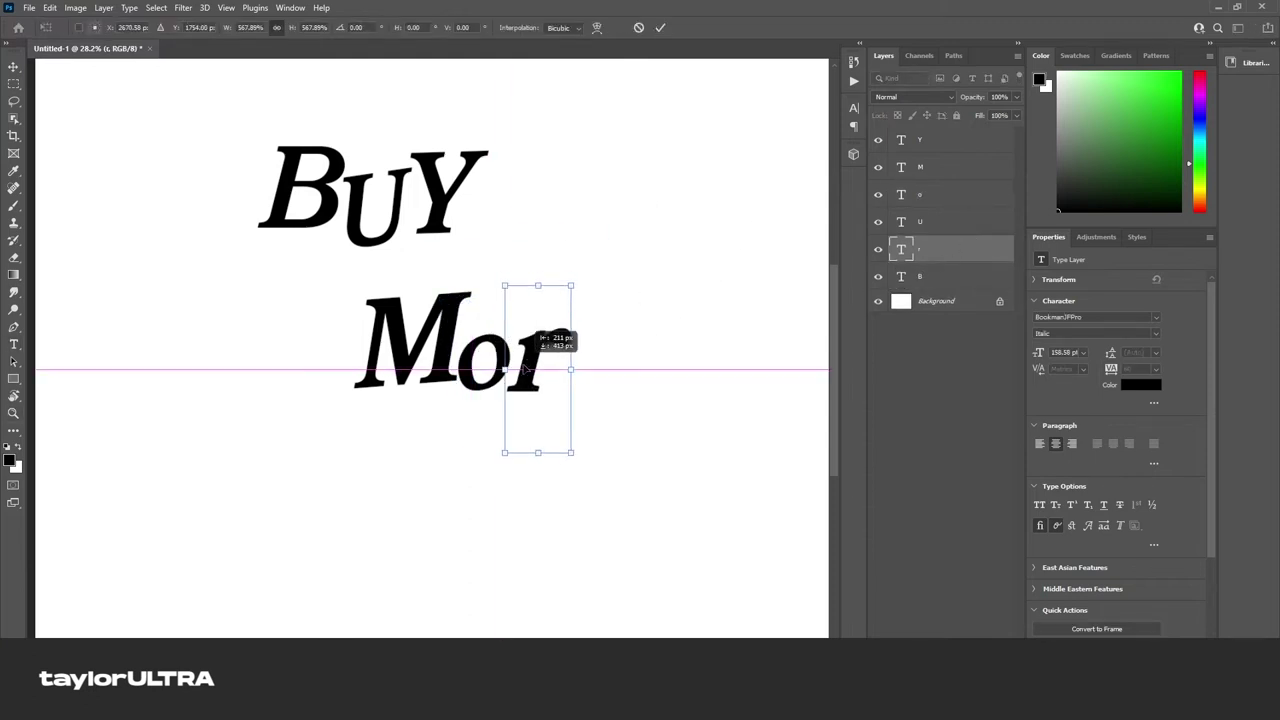
{"action": "key", "text": "Return"}
Add an enlarged, tilted 'e' to complete 'More'
{"action": "left_click", "coordinate": [623, 372]}
{"action": "type", "text": "e"}
{"action": "key", "text": "ctrl+t"}
{"action": "left_click_drag", "start_coordinate": [630, 366], "coordinate": [674, 258]}
{"action": "left_click_drag", "start_coordinate": [640, 340], "coordinate": [751, 263]}
{"action": "key", "text": "Return"}
{"action": "key", "text": "z"}
{"action": "left_click", "coordinate": [550, 365], "text": "alt"}
{"action": "key", "text": "ctrl+plus"}
{"action": "key", "text": "t"}
Add a large, tilted 'F' below 'More'
{"action": "left_click", "coordinate": [361, 455]}
{"action": "type", "text": "F"}
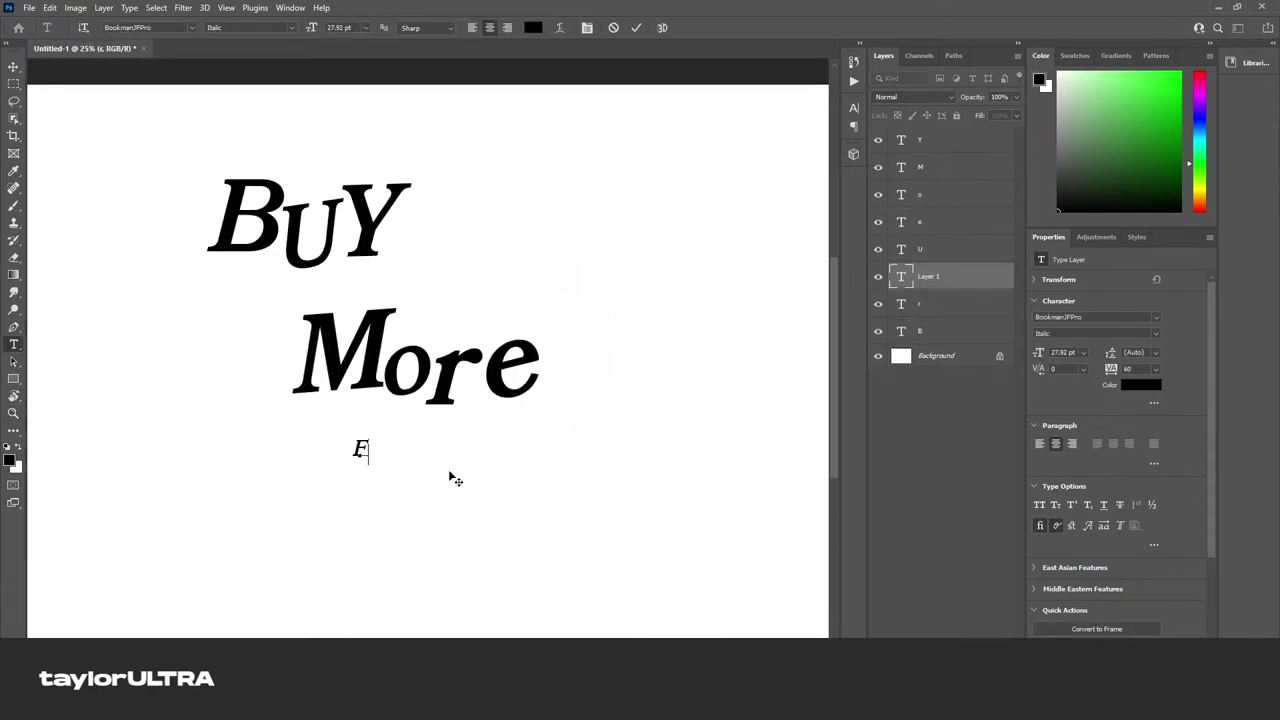
{"action": "key", "text": "ctrl+t"}
{"action": "left_click_drag", "start_coordinate": [369, 438], "coordinate": [451, 300]}
{"action": "left_click_drag", "start_coordinate": [402, 380], "coordinate": [272, 485]}
{"action": "key", "text": "Return"}
Add an enlarged 'o' and a capital 'O' after the F
{"action": "left_click", "coordinate": [394, 490]}
{"action": "type", "text": "o"}
{"action": "key", "text": "ctrl+t"}
{"action": "left_click_drag", "start_coordinate": [398, 487], "coordinate": [325, 510]}
{"action": "key", "text": "Return"}
{"action": "left_click", "coordinate": [443, 472]}
{"action": "type", "text": "O"}
{"action": "key", "text": "ctrl+t"}
{"action": "key", "text": "Return"}
Add a 'd' to complete 'FoOd'
{"action": "left_click", "coordinate": [503, 514]}
{"action": "type", "text": "d"}
{"action": "key", "text": "ctrl+t"}
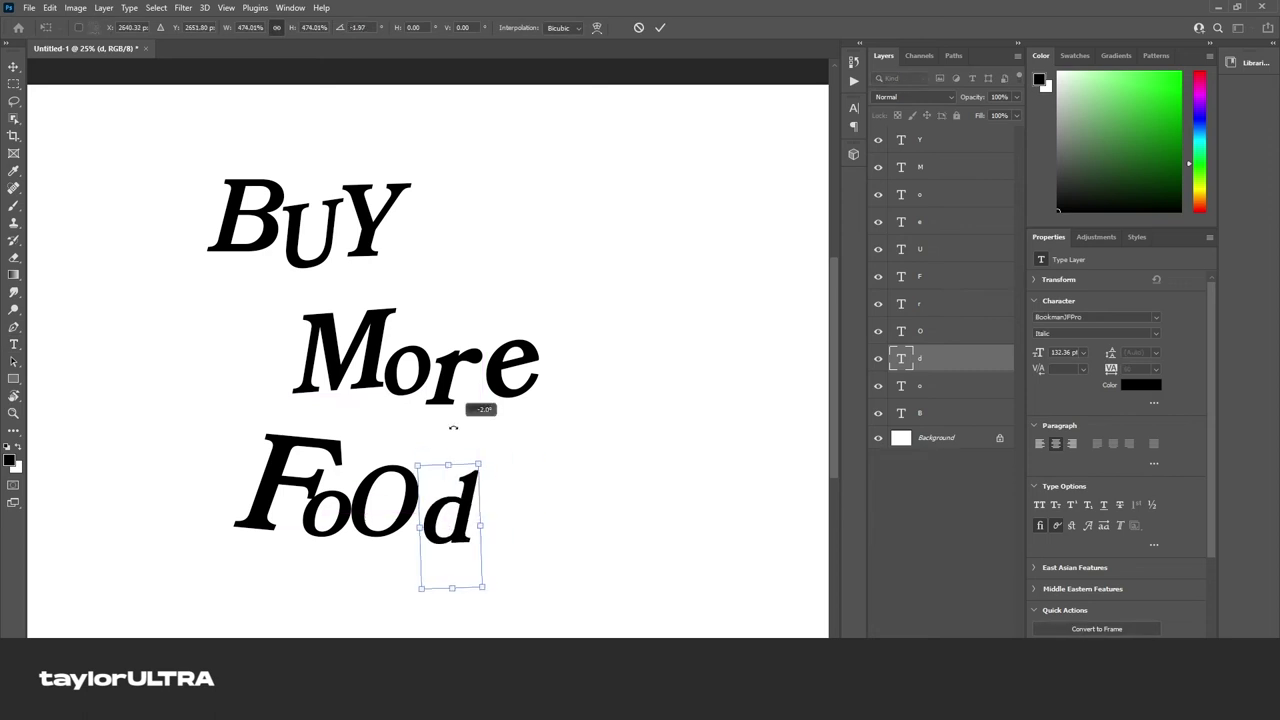
{"action": "key", "text": "Return"}
Move the U and B letter layers to the top of the layer stack
{"action": "key", "text": "ctrl+minus"}
{"action": "left_click", "coordinate": [427, 395]}
{"action": "left_click_drag", "start_coordinate": [920, 249], "coordinate": [920, 165]}
{"action": "left_click_drag", "start_coordinate": [920, 413], "coordinate": [920, 140]}
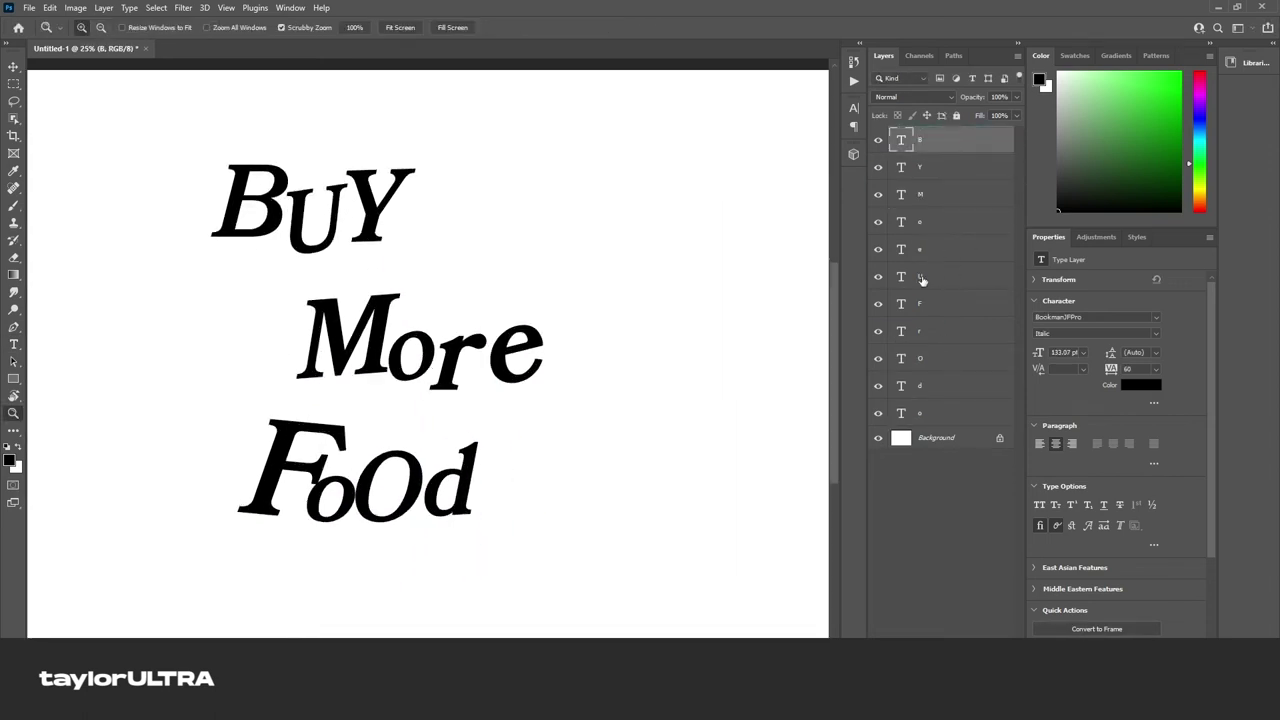
Group the B, U and Y layers, then ungroup them again
{"action": "left_click", "coordinate": [945, 193], "text": "shift"}
{"action": "key", "text": "ctrl+g"}
{"action": "left_click", "coordinate": [878, 184]}
{"action": "key", "text": "ctrl+shift+g"}
Move the B layer to the top and place U between B and Y
{"action": "left_click", "coordinate": [953, 225]}
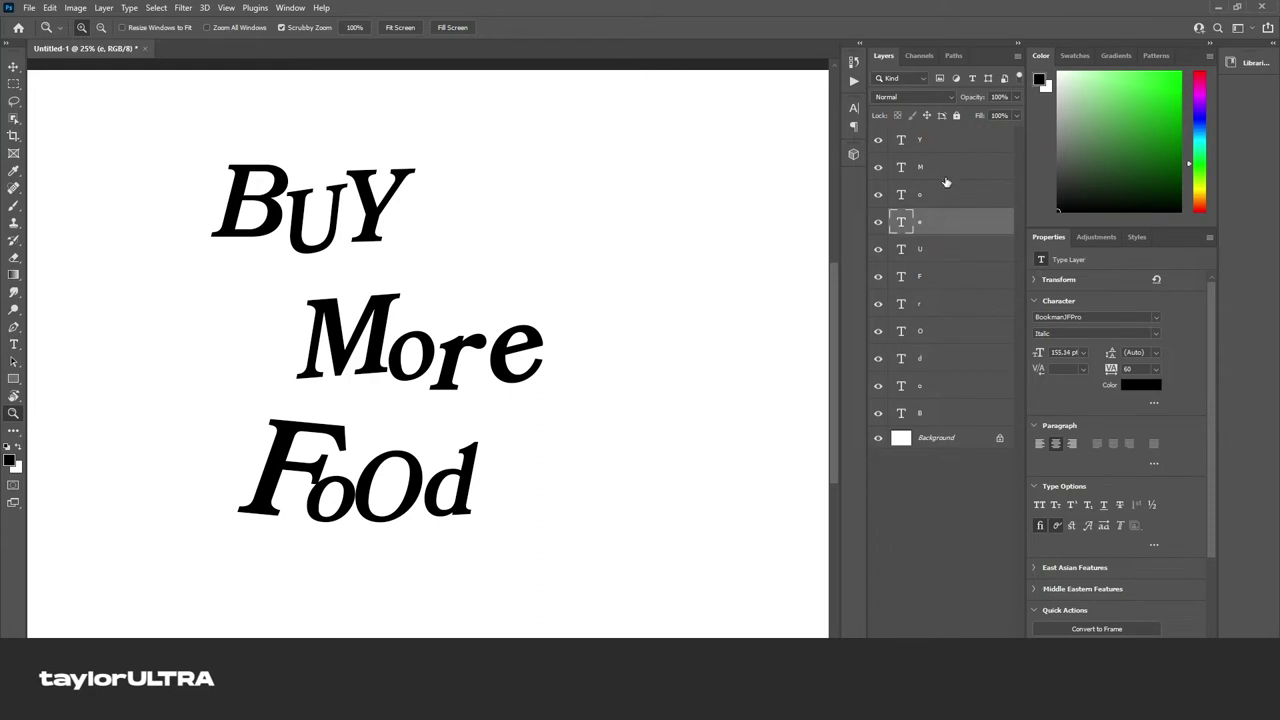
{"action": "left_click", "coordinate": [942, 168]}
{"action": "left_click", "coordinate": [948, 414]}
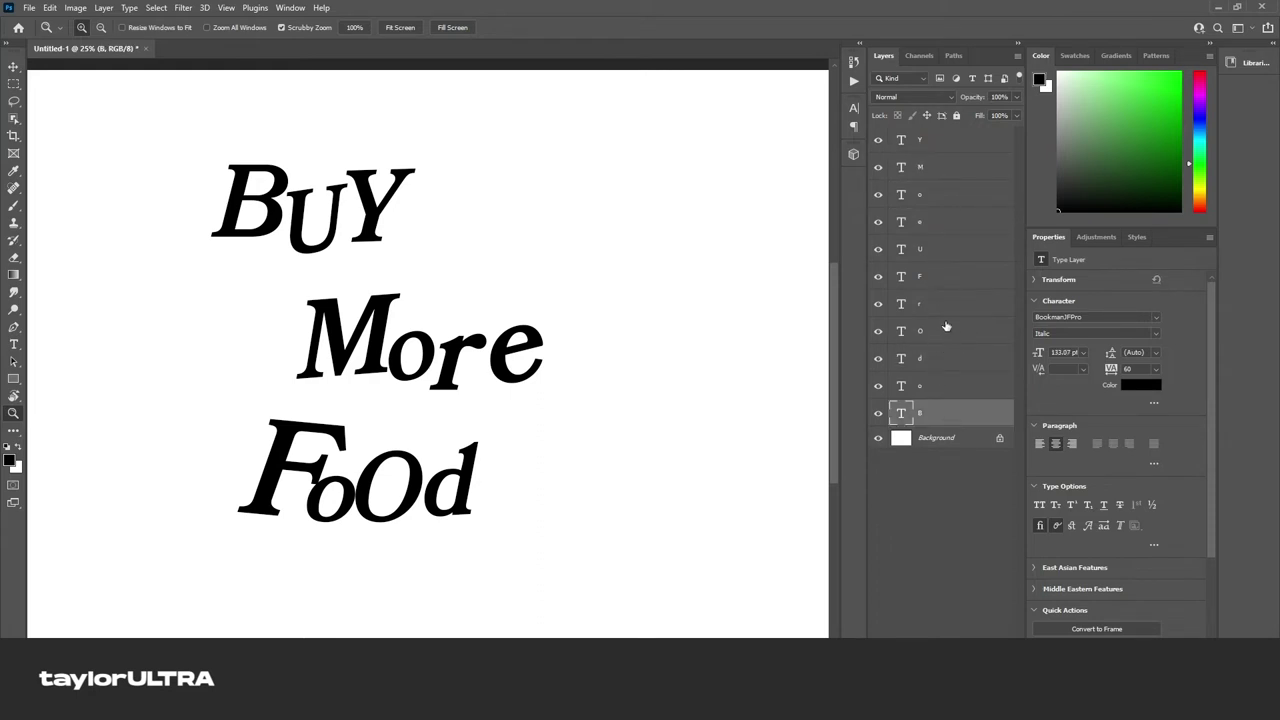
{"action": "left_click_drag", "start_coordinate": [945, 414], "coordinate": [945, 140]}
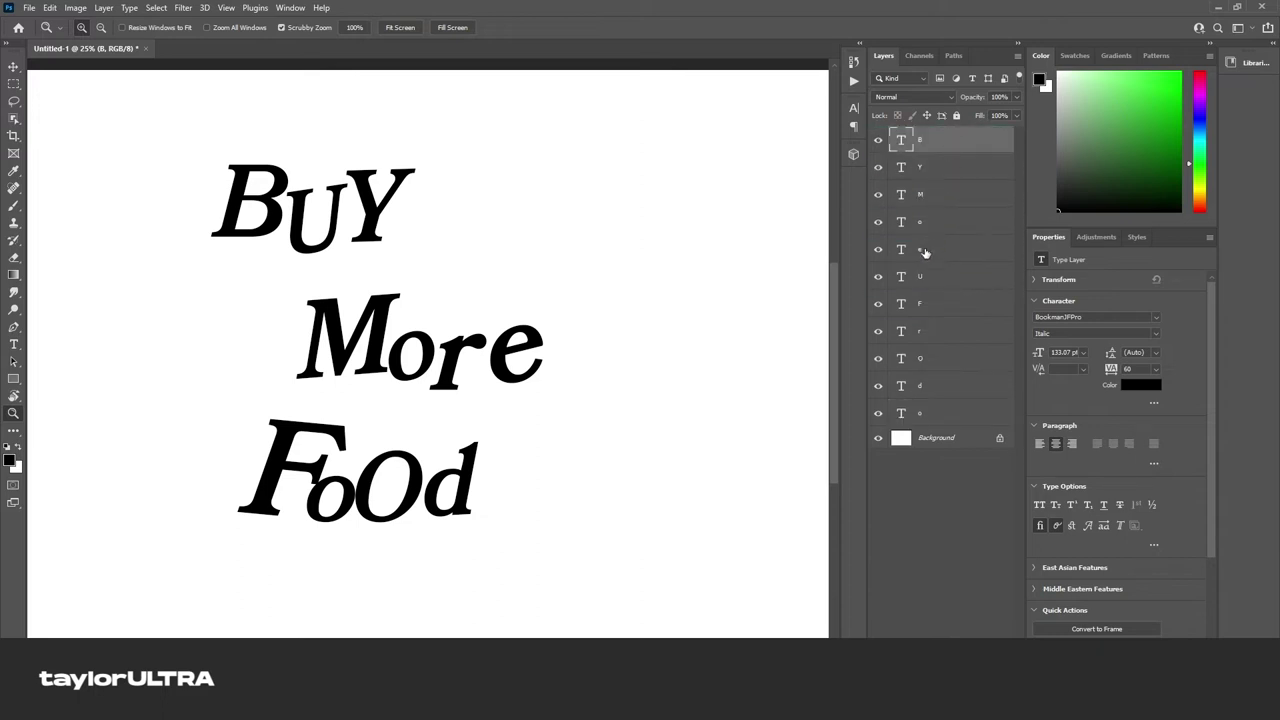
{"action": "left_click_drag", "start_coordinate": [934, 214], "coordinate": [935, 155]}
Group the B, U and Y layers and order the More letters M, o, r, e
{"action": "left_click", "coordinate": [843, 276], "text": "shift"}
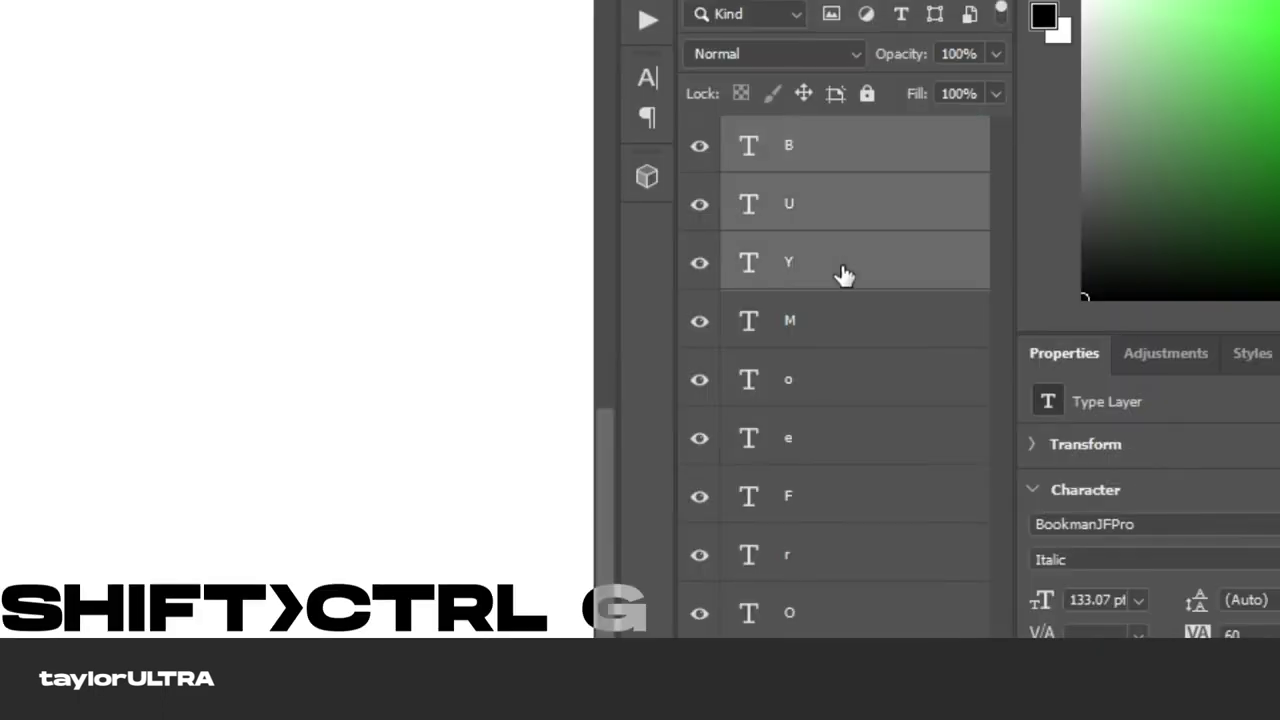
{"action": "key", "text": "ctrl+g"}
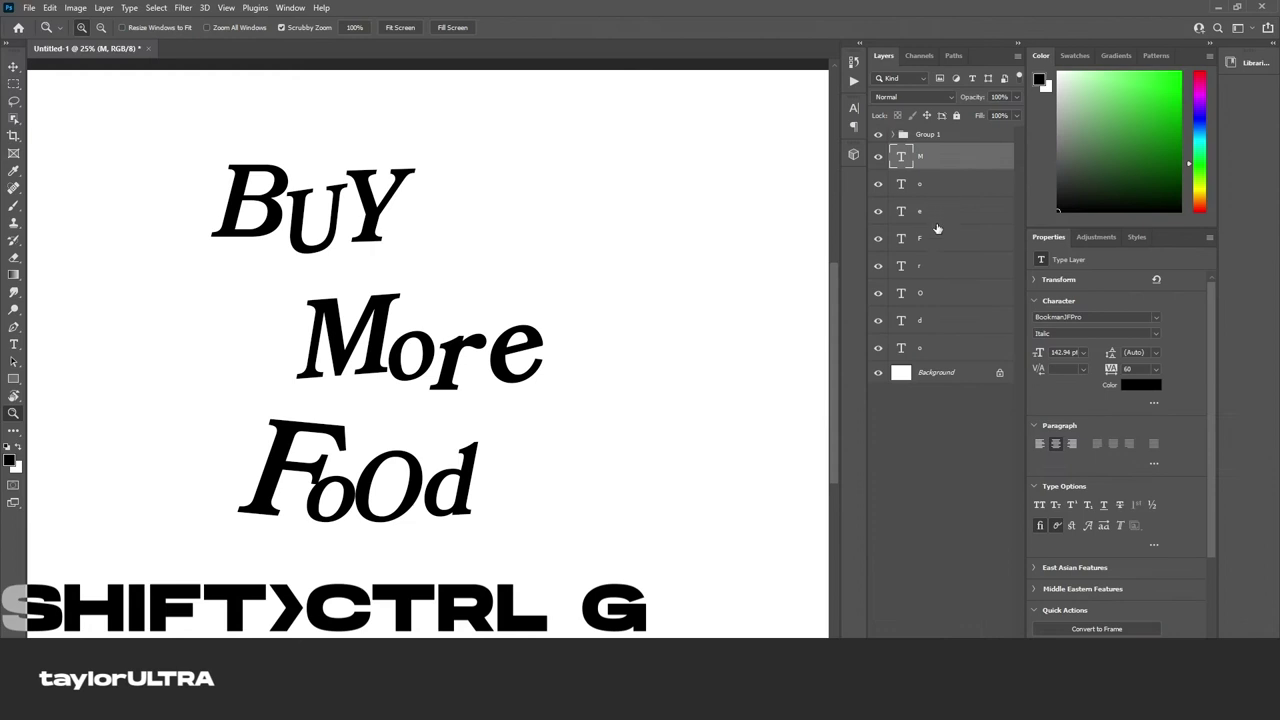
{"action": "left_click_drag", "start_coordinate": [938, 196], "coordinate": [938, 197]}
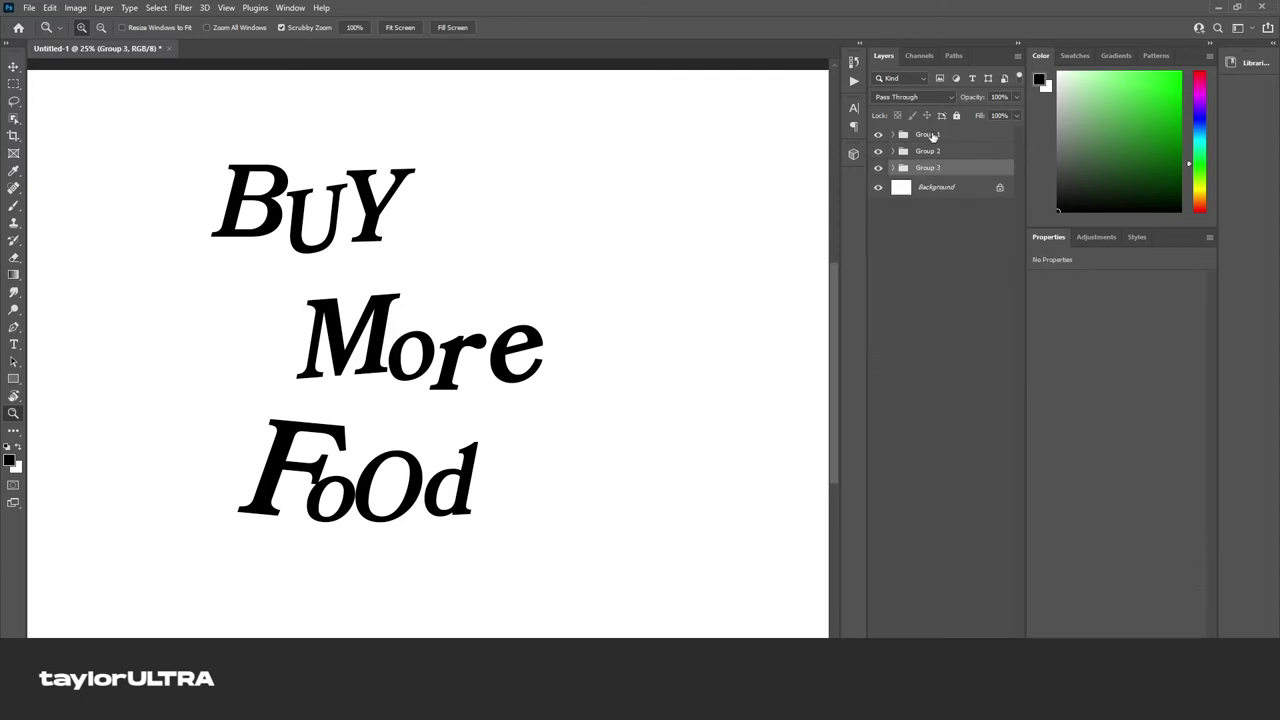
Rename the first two letter groups to buy and more
{"action": "double_click", "coordinate": [930, 135]}
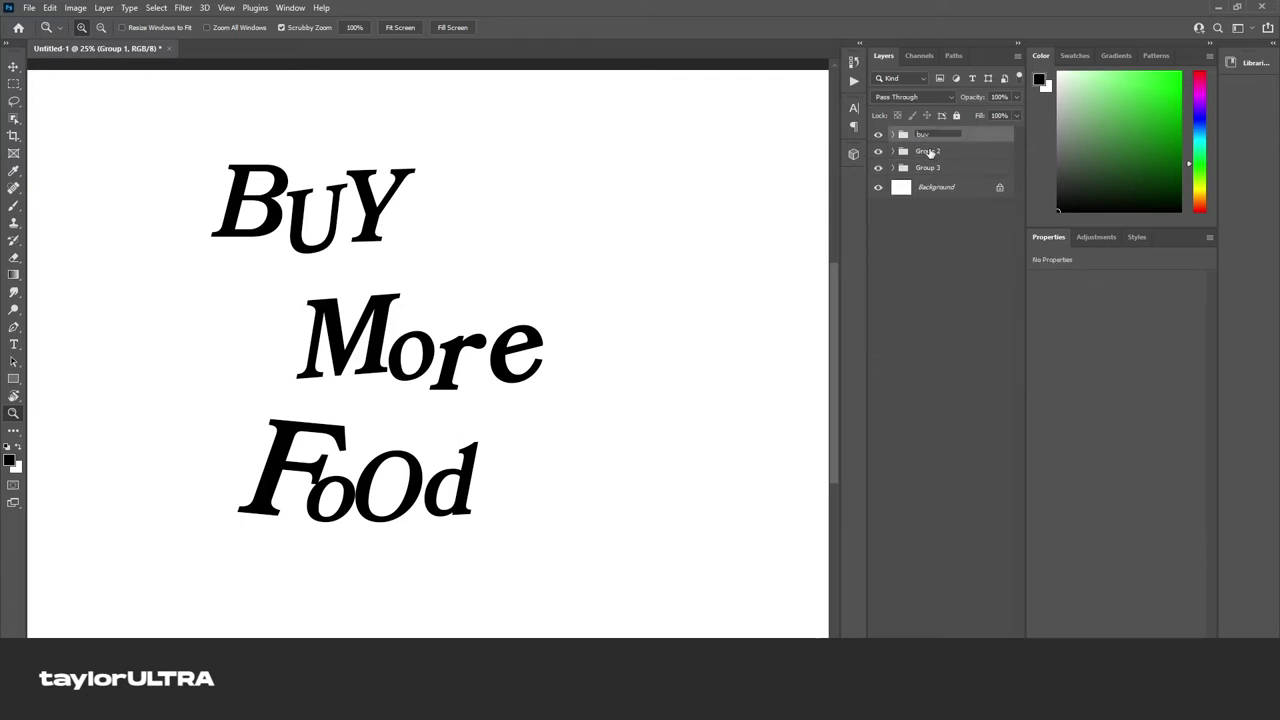
{"action": "double_click", "coordinate": [929, 151]}
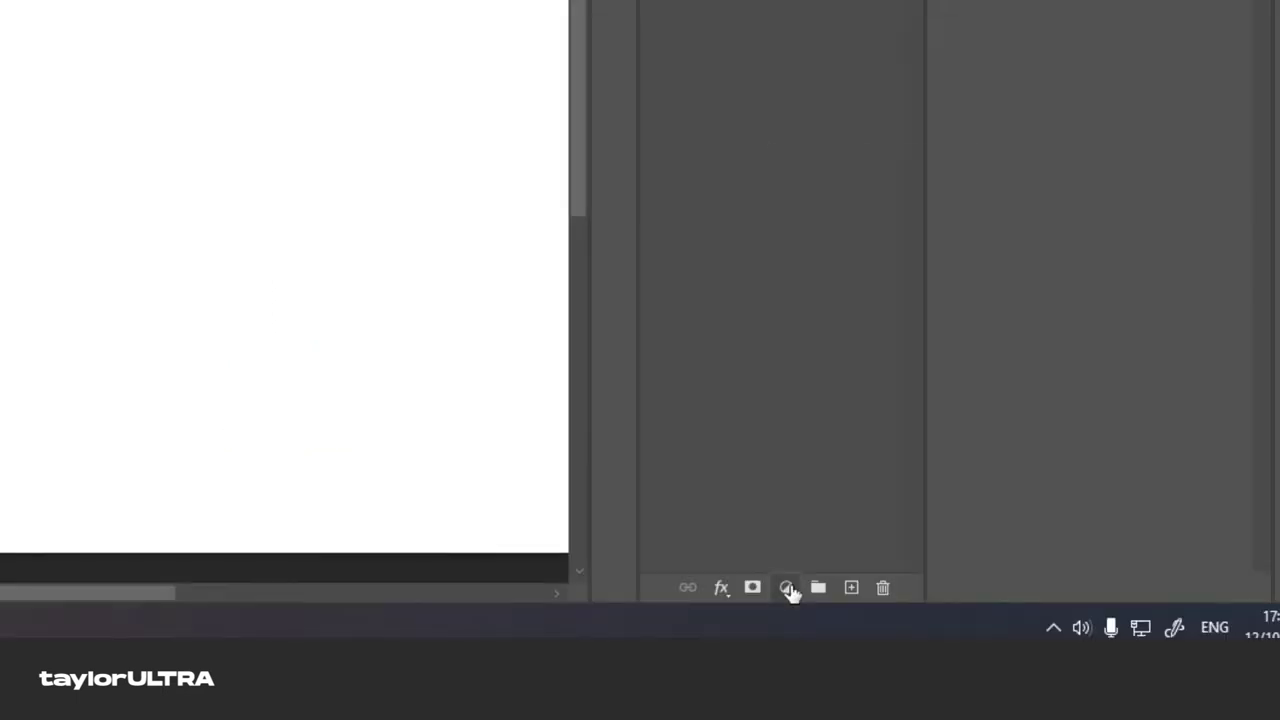
{"action": "left_click", "coordinate": [952, 648]}
Add a Threshold adjustment layer and combine the three word groups into Group 1
{"action": "left_click", "coordinate": [985, 621]}
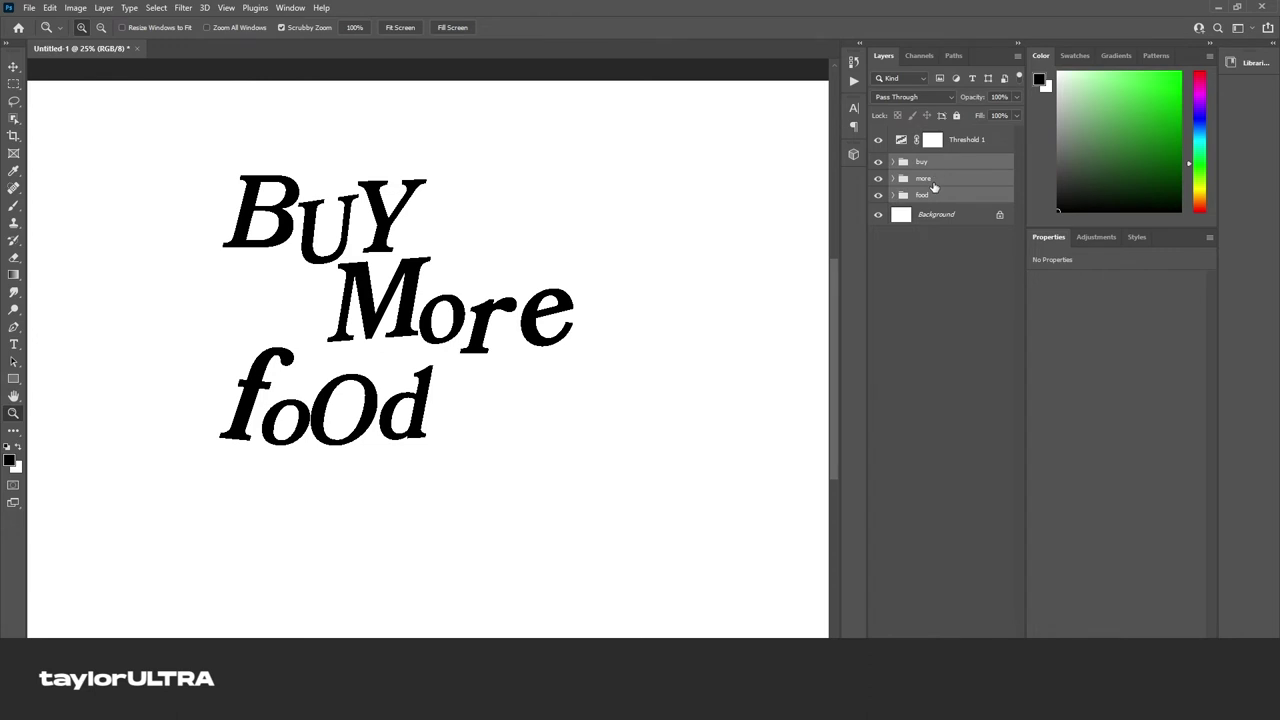
{"action": "key", "text": "ctrl+g"}
{"action": "left_click", "coordinate": [932, 140]}
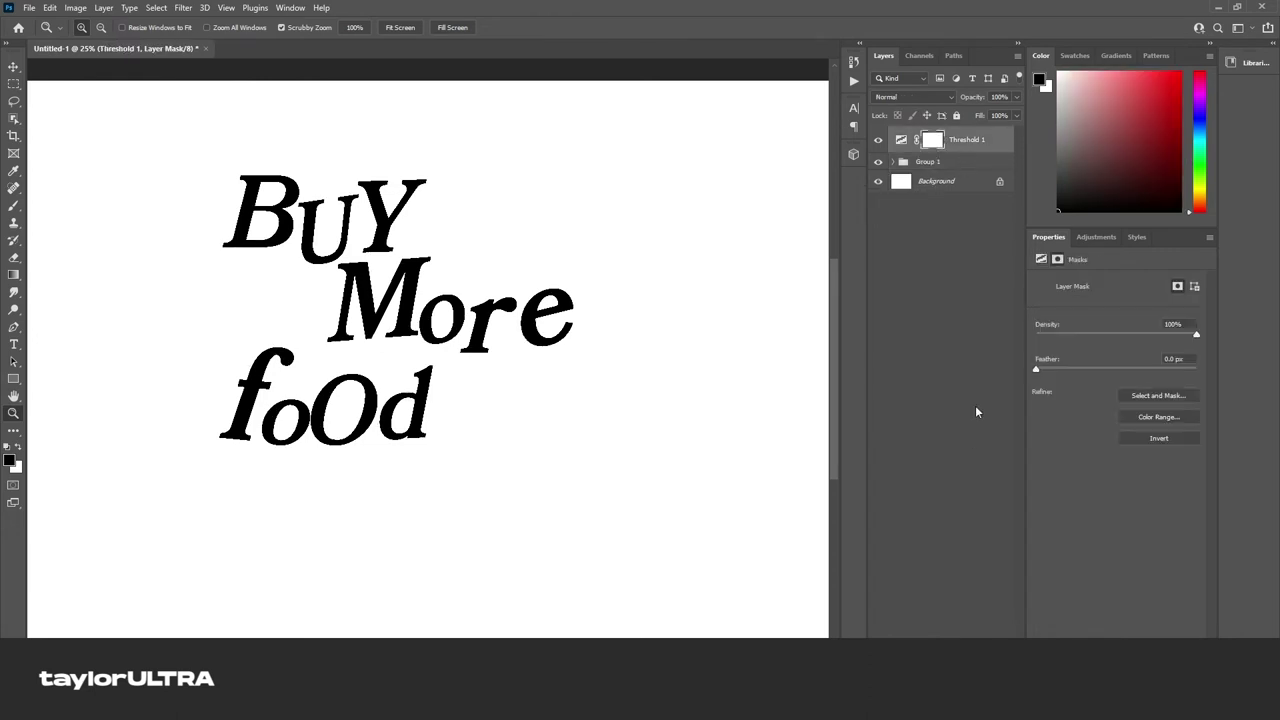
Add a Drop Shadow layer effect to the combined word group
{"action": "left_click", "coordinate": [959, 166]}
{"action": "left_click", "coordinate": [926, 670]}
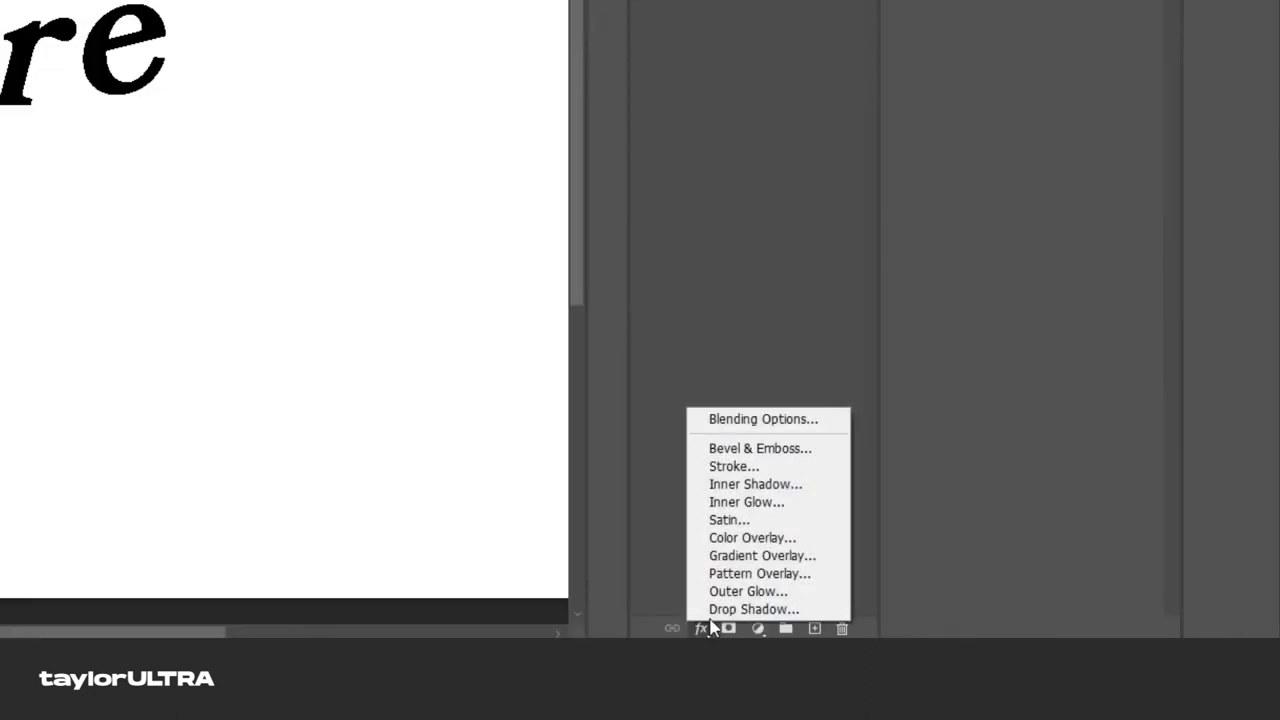
{"action": "left_click", "coordinate": [926, 663]}
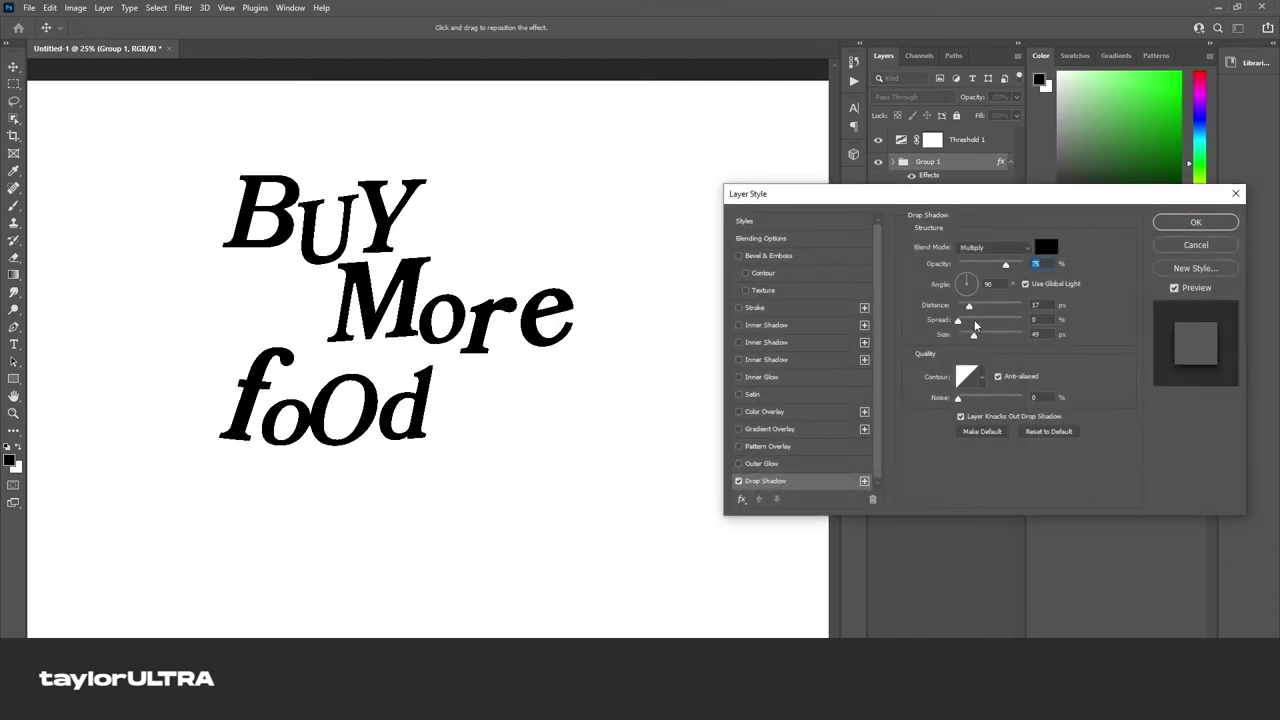
Give the drop shadow 13% spread and 62 px size, and set Threshold level to 96
{"action": "mouse_move", "coordinate": [973, 334]}
{"action": "left_mouse_down"}
{"action": "mouse_move", "coordinate": [1006, 334]}
{"action": "mouse_move", "coordinate": [978, 335]}
{"action": "mouse_move", "coordinate": [971, 320]}
{"action": "left_mouse_up"}
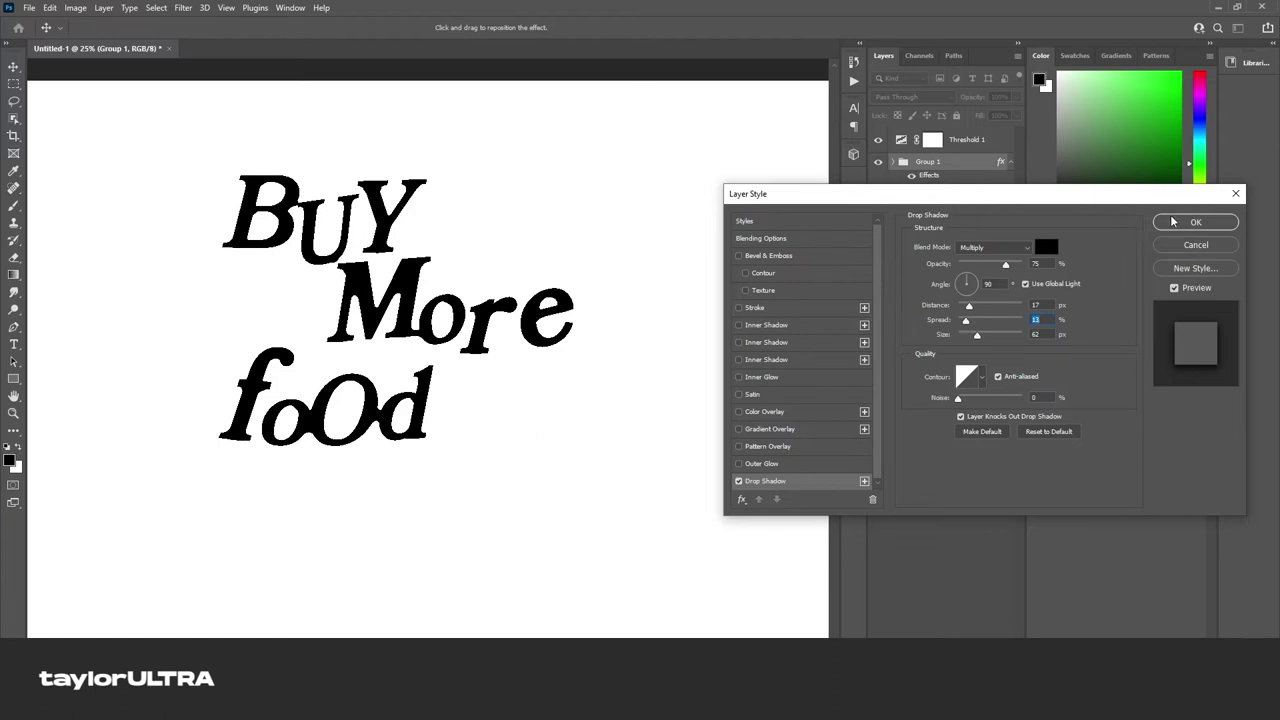
{"action": "left_click", "coordinate": [1195, 222]}
{"action": "left_click", "coordinate": [981, 137]}
{"action": "mouse_move", "coordinate": [1097, 352]}
{"action": "left_mouse_down"}
{"action": "mouse_move", "coordinate": [1150, 345]}
{"action": "mouse_move", "coordinate": [1093, 350]}
{"action": "left_mouse_up"}
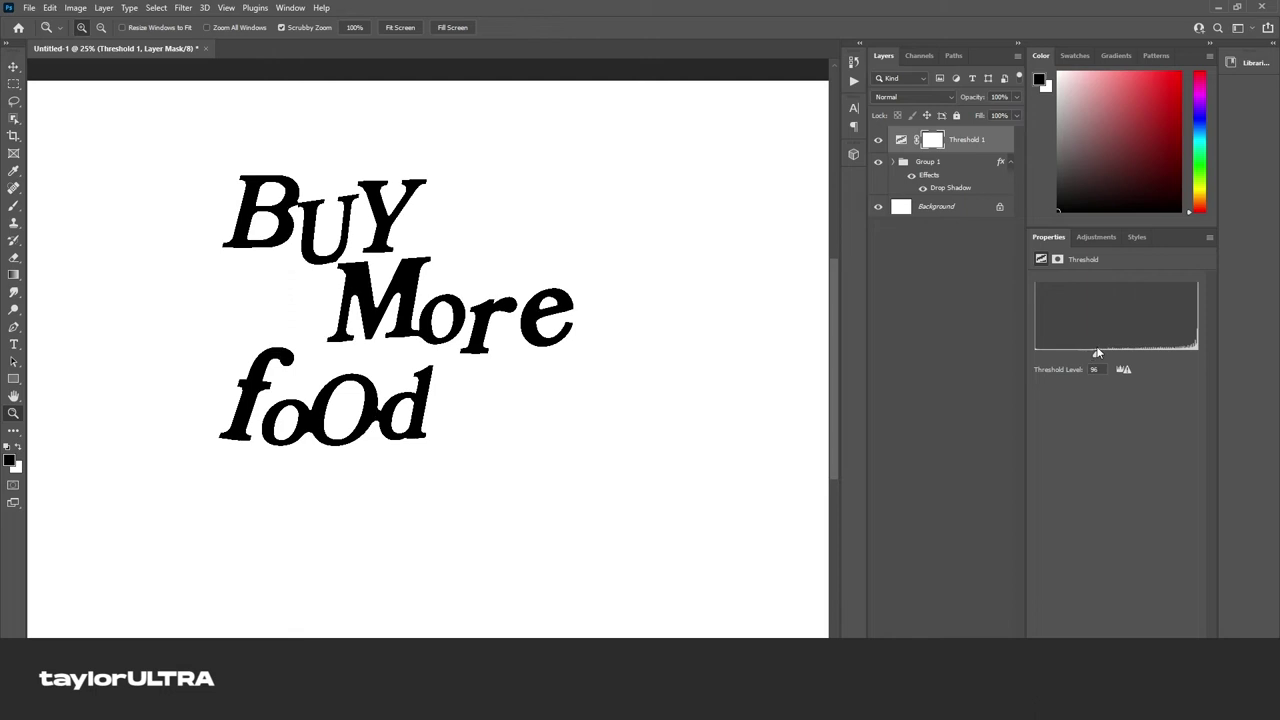
Scale Group 1's Buy More Food lettering up on the canvas
{"action": "left_click", "coordinate": [964, 224]}
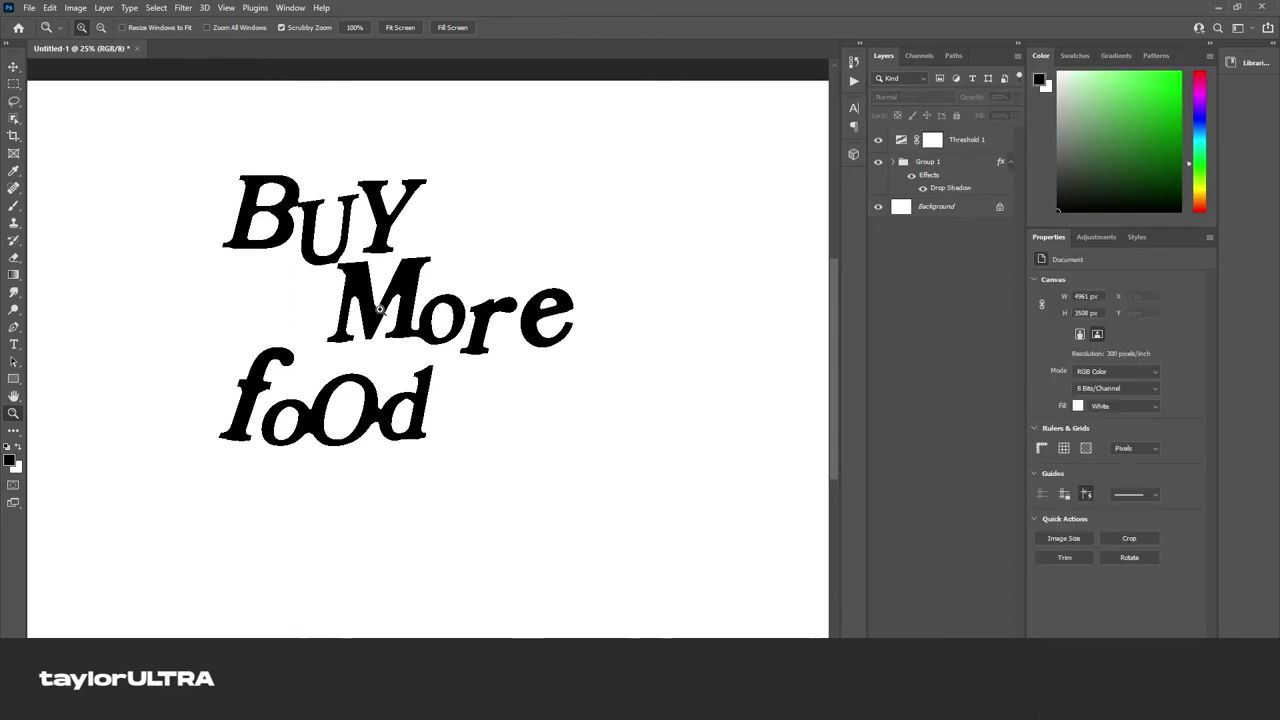
{"action": "left_click", "coordinate": [346, 313]}
{"action": "key", "text": "ctrl+0"}
{"action": "left_click", "coordinate": [945, 176]}
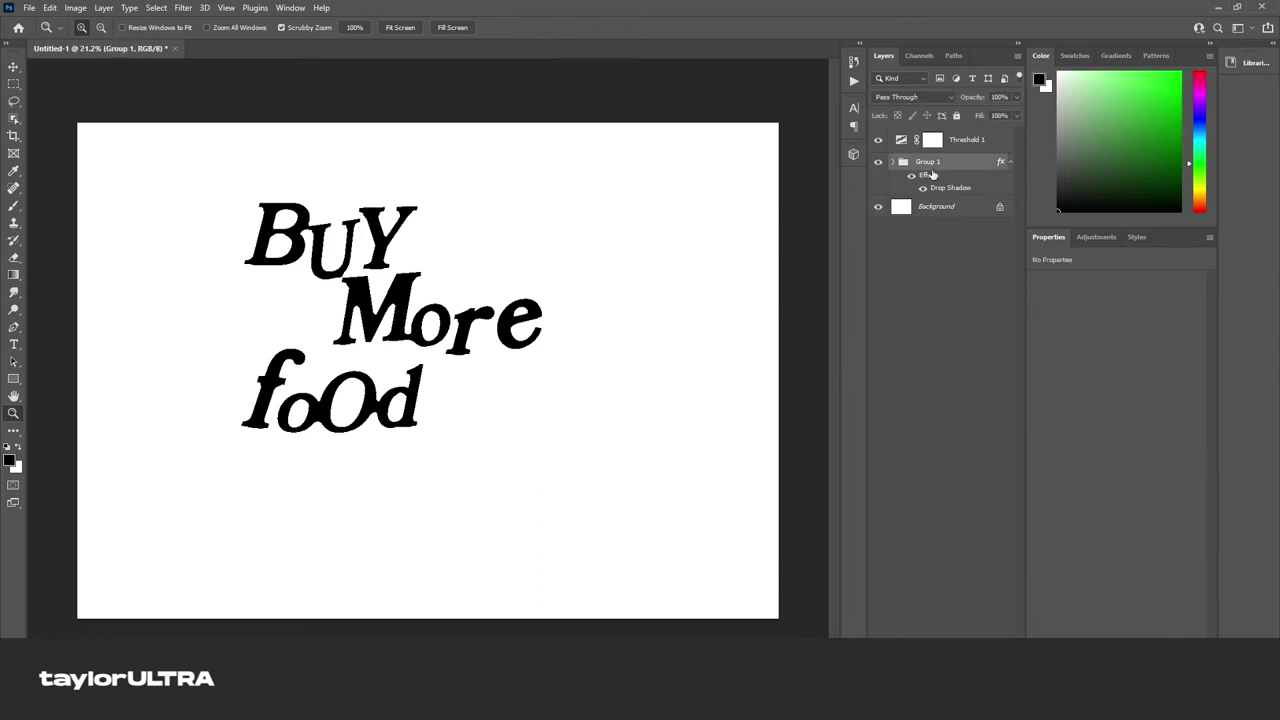
{"action": "key", "text": "ctrl+t"}
{"action": "left_click_drag", "start_coordinate": [540, 206], "coordinate": [659, 191]}
{"action": "key", "text": "Return"}
Select the Background layer and zoom in on the canvas
{"action": "left_click", "coordinate": [940, 206]}
{"action": "key", "text": "z"}
{"action": "left_click", "coordinate": [412, 265]}
{"action": "left_click_drag", "start_coordinate": [412, 265], "coordinate": [387, 316]}
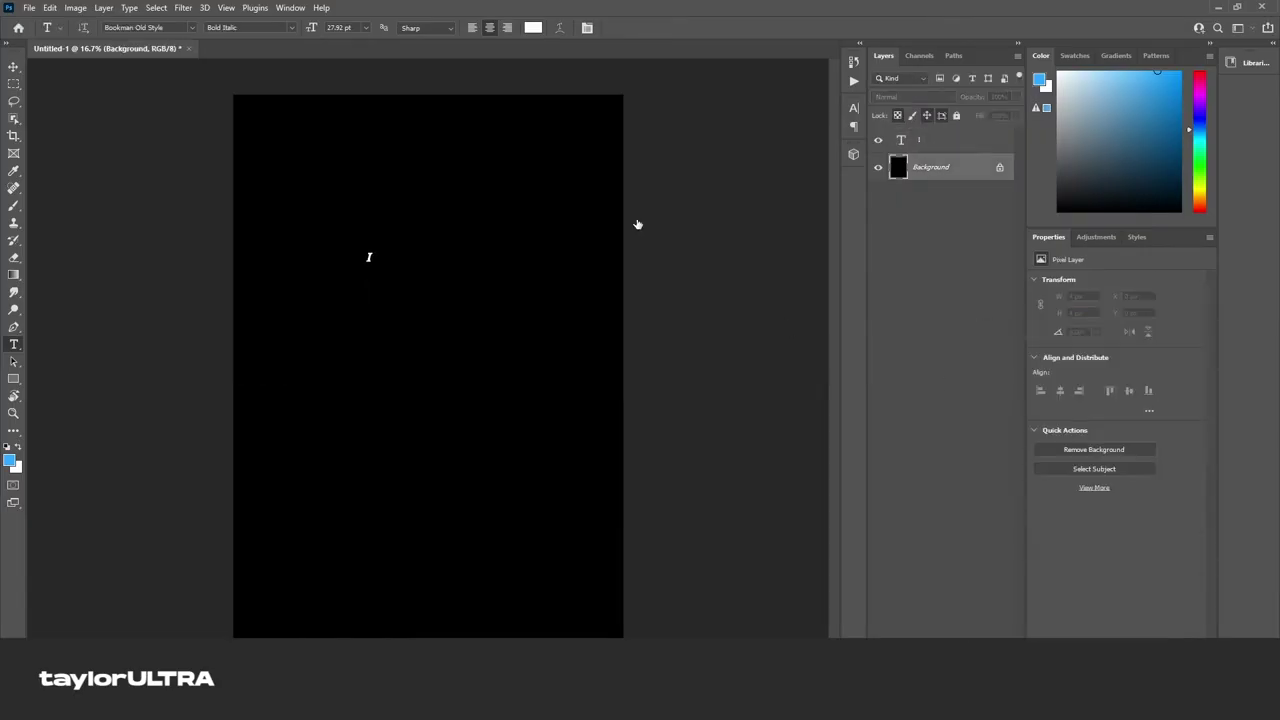
Enlarge the I and move it left, then add a scaled-up, slightly tilted b below it
{"action": "left_click_drag", "start_coordinate": [391, 200], "coordinate": [303, 277]}
{"action": "left_click", "coordinate": [354, 466]}
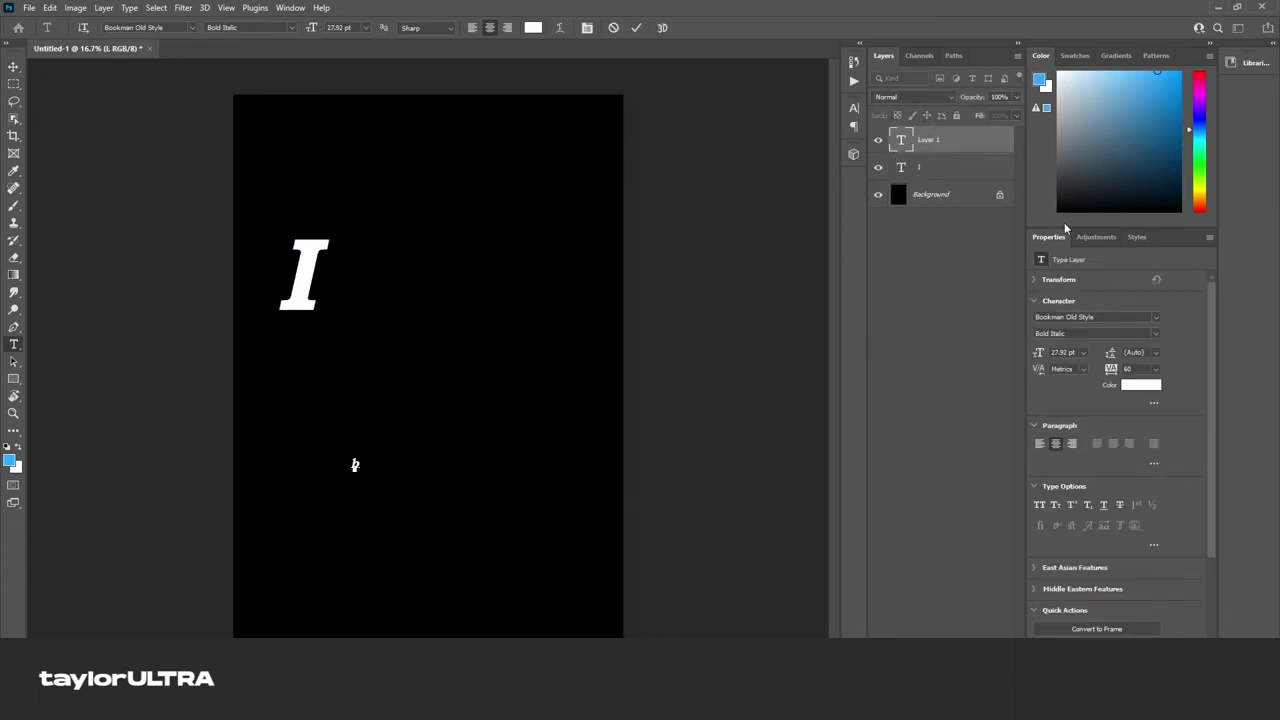
{"action": "type", "text": "b"}
{"action": "key", "text": "ctrl+t"}
{"action": "left_click_drag", "start_coordinate": [362, 472], "coordinate": [390, 466]}
{"action": "left_click_drag", "start_coordinate": [372, 358], "coordinate": [351, 356]}
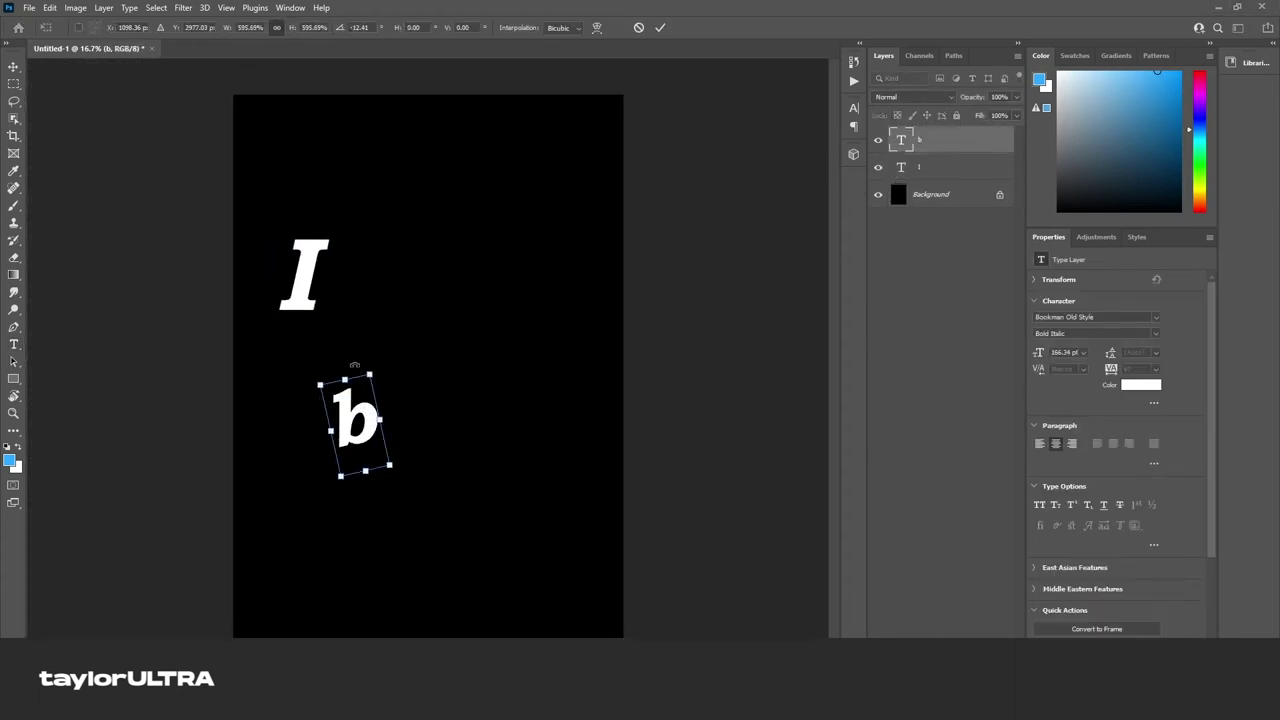
{"action": "key", "text": "Return"}
Edit the b letter's text and its text and layer options
{"action": "double_click", "coordinate": [360, 460]}
{"action": "right_click", "coordinate": [361, 464]}
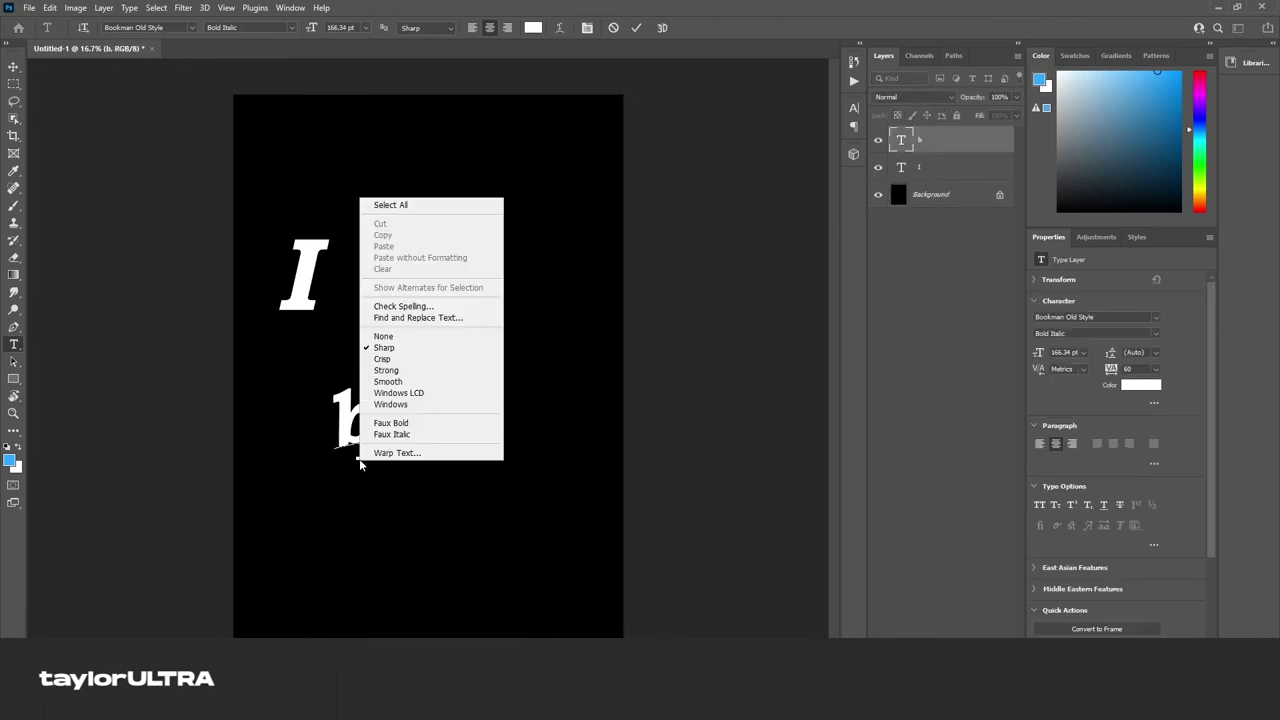
{"action": "right_click", "coordinate": [342, 424]}
{"action": "key", "text": "Escape"}
{"action": "left_click", "coordinate": [486, 380]}
{"action": "right_click", "coordinate": [357, 154]}
{"action": "left_click", "coordinate": [390, 159]}
{"action": "double_click", "coordinate": [360, 430]}
Enlarge and rotate the b and set its font style to Bold Italic
{"action": "key", "text": "ctrl+t"}
{"action": "left_click_drag", "start_coordinate": [386, 367], "coordinate": [391, 357]}
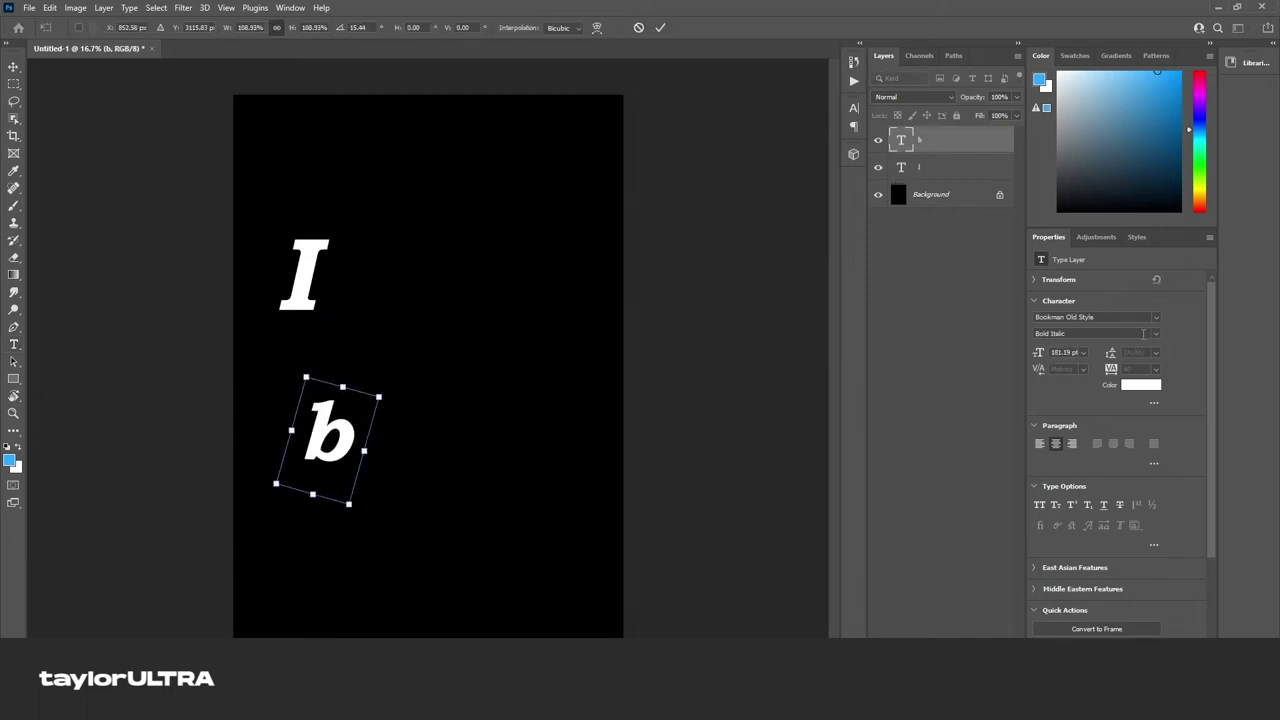
{"action": "key", "text": "Return"}
{"action": "left_click", "coordinate": [1095, 333]}
{"action": "left_click", "coordinate": [1075, 368]}
{"action": "left_click", "coordinate": [1095, 333]}
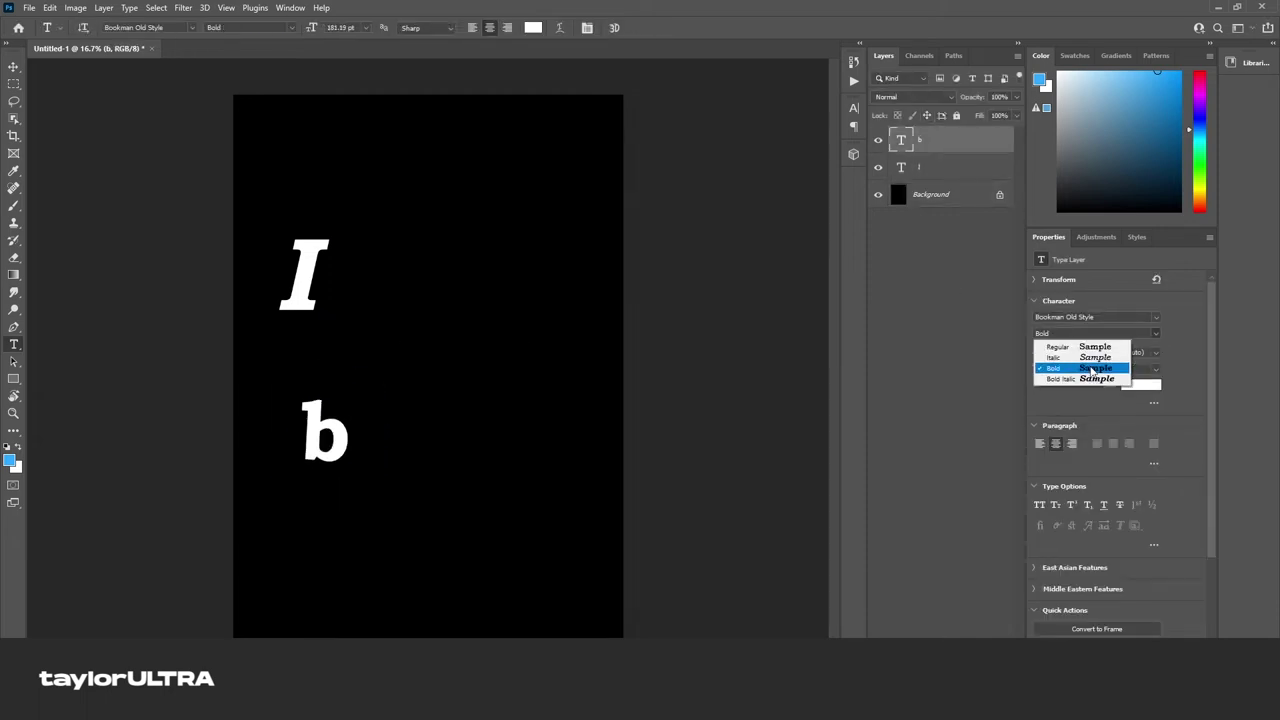
{"action": "left_click", "coordinate": [1075, 380]}
{"action": "left_click", "coordinate": [928, 160]}
Add a U letter beside the b, enlarged and slightly tilted
{"action": "left_click", "coordinate": [388, 450]}
{"action": "type", "text": "u"}
{"action": "key", "text": "ctrl+Return"}
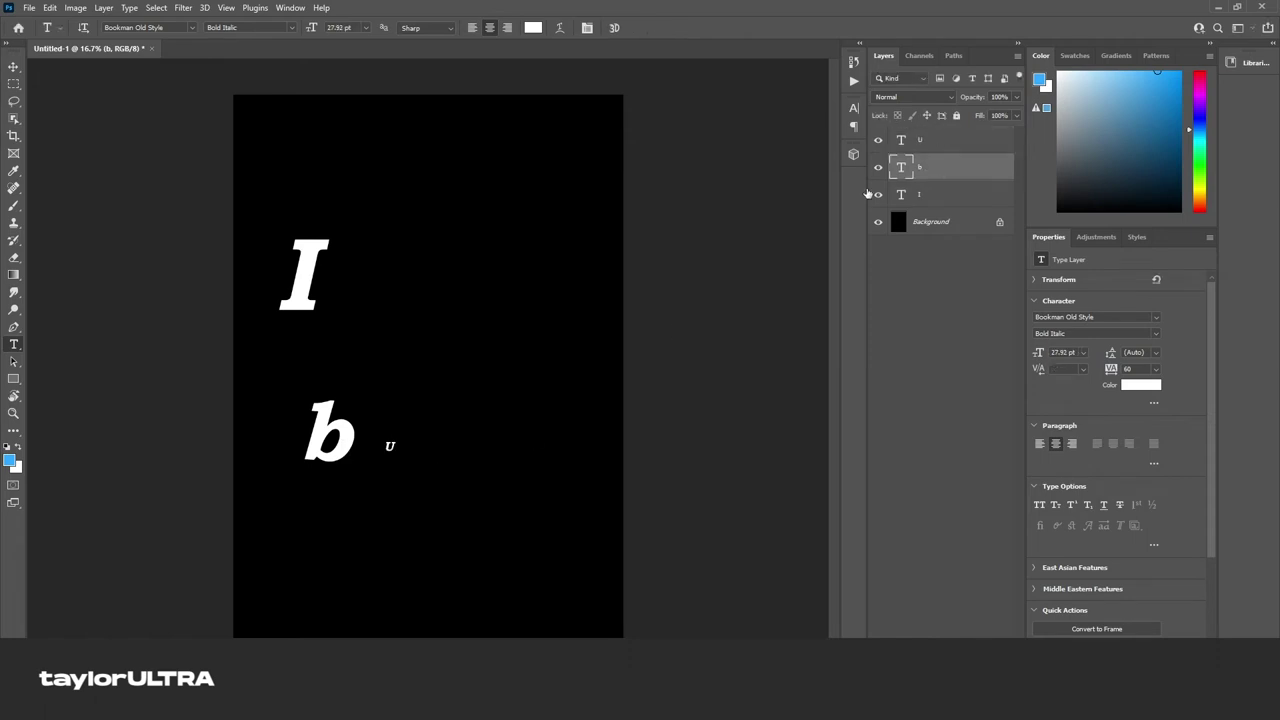
{"action": "key", "text": "ctrl+t"}
{"action": "left_click_drag", "start_coordinate": [397, 456], "coordinate": [443, 450]}
{"action": "left_click_drag", "start_coordinate": [430, 385], "coordinate": [381, 393]}
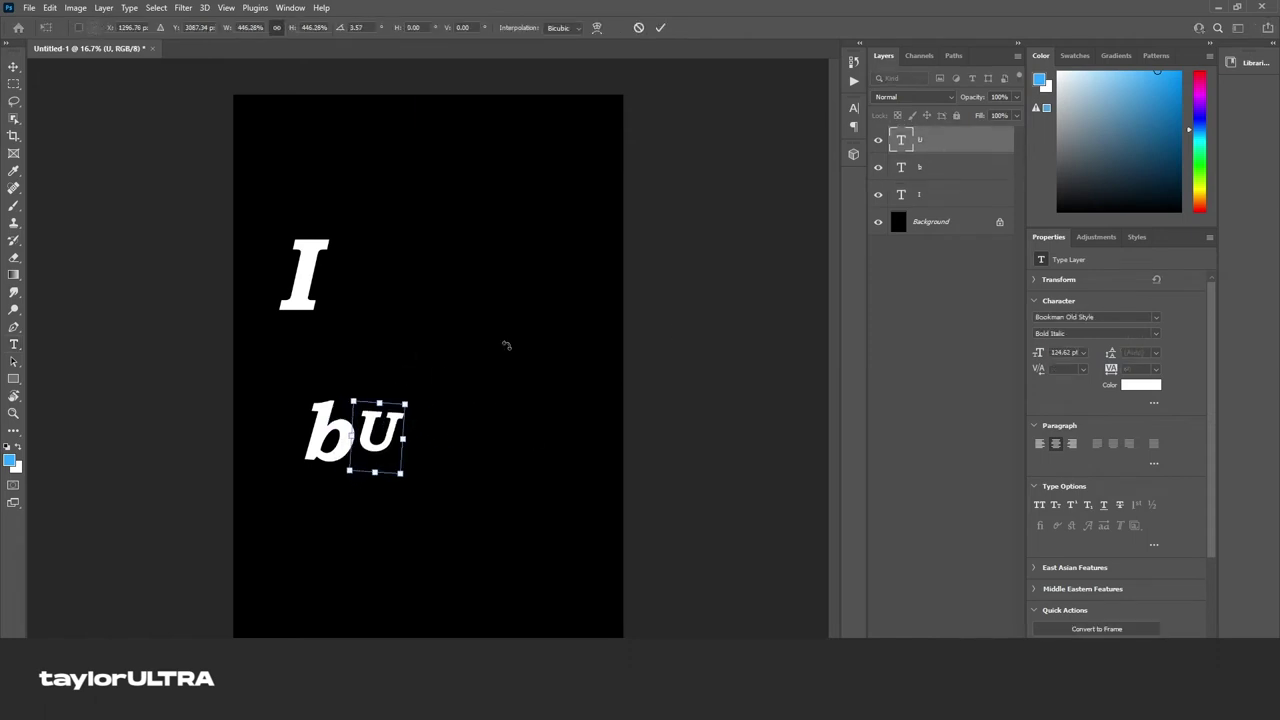
{"action": "key", "text": "Return"}
Change the b to a capital B and add an enlarged r beside BU
{"action": "double_click", "coordinate": [330, 435]}
{"action": "type", "text": "B"}
{"action": "left_click", "coordinate": [408, 455]}
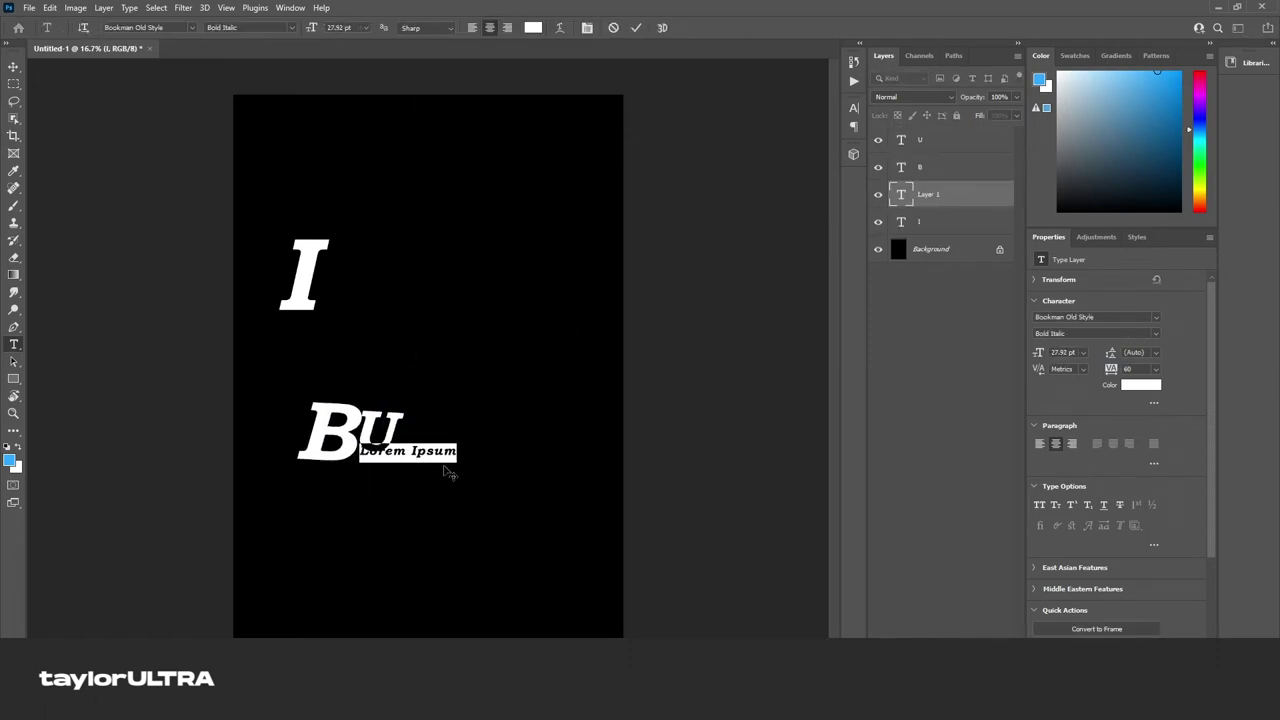
{"action": "type", "text": "r"}
{"action": "key", "text": "ctrl+Return"}
{"action": "key", "text": "ctrl+t"}
{"action": "mouse_move", "coordinate": [412, 445]}
{"action": "left_mouse_down"}
{"action": "mouse_move", "coordinate": [457, 386]}
{"action": "mouse_move", "coordinate": [418, 432]}
{"action": "left_mouse_up"}
{"action": "key", "text": "Return"}
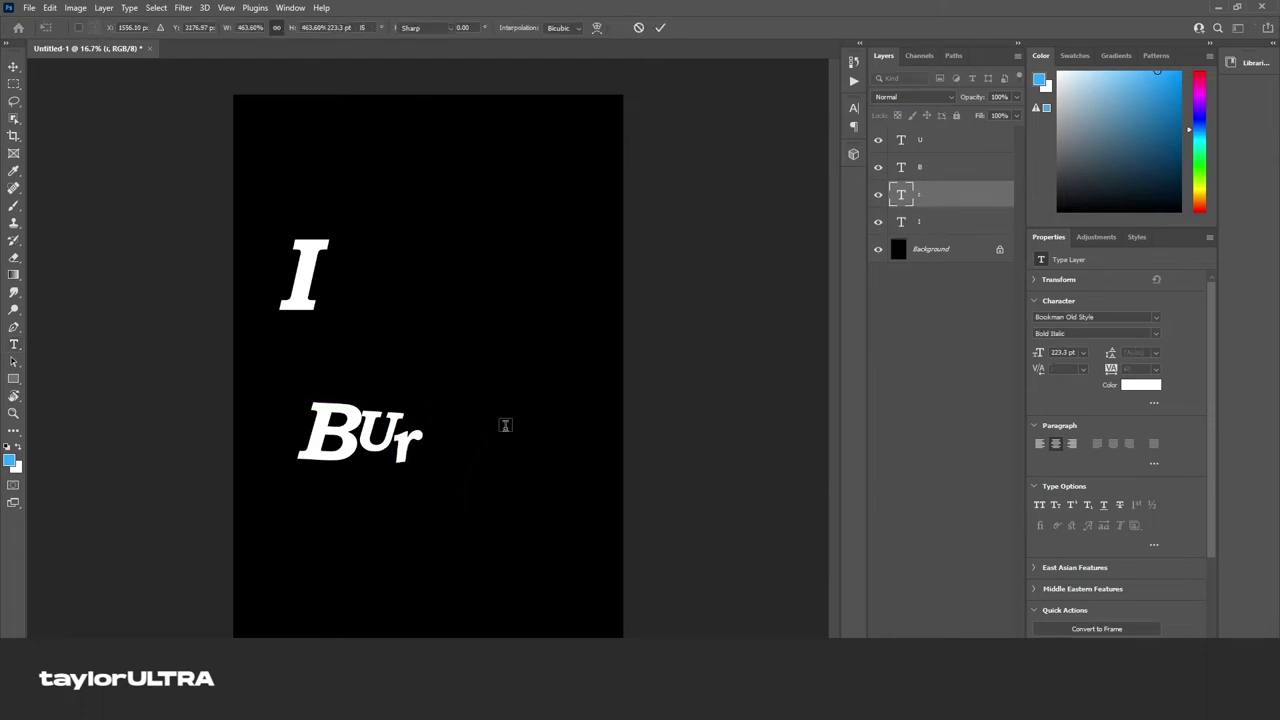
Add an enlarged g letter beside Bur
{"action": "left_click", "coordinate": [484, 430]}
{"action": "type", "text": "g"}
{"action": "left_click_drag", "start_coordinate": [491, 412], "coordinate": [548, 360]}
{"action": "left_click_drag", "start_coordinate": [525, 395], "coordinate": [465, 410]}
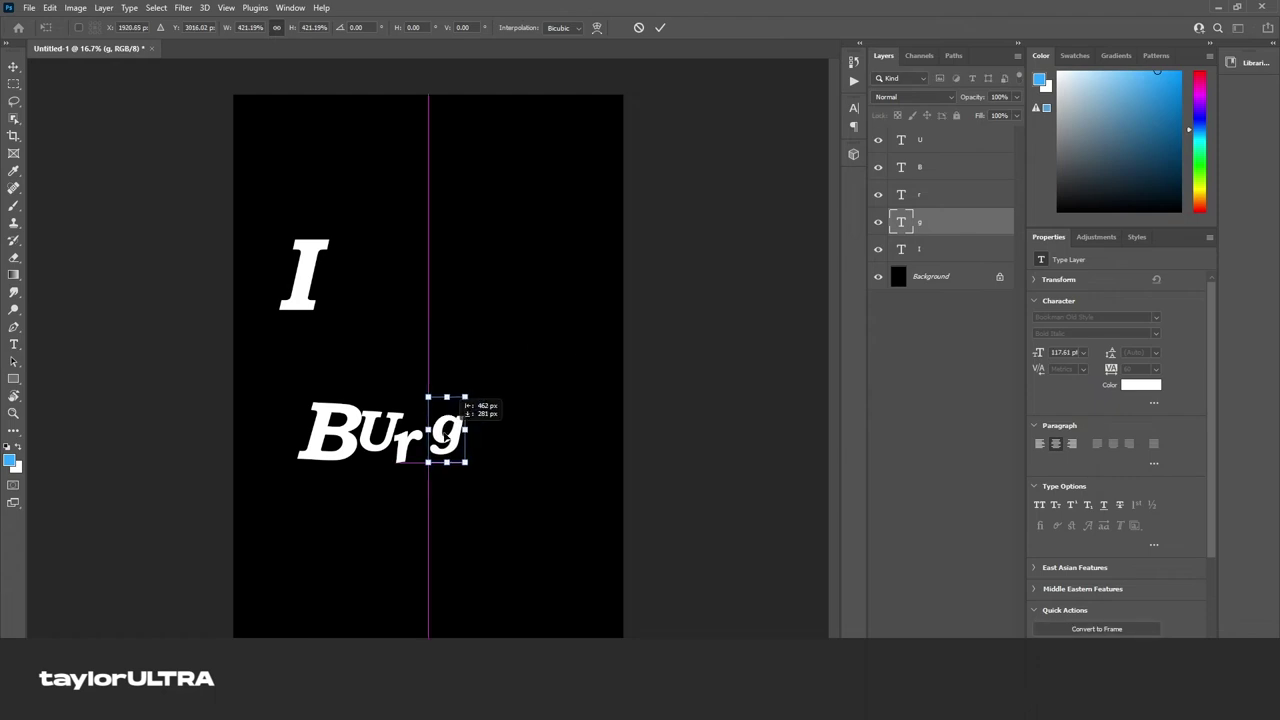
{"action": "key", "text": "Return"}
Add an enlarged e letter beside Burg
{"action": "left_click", "coordinate": [486, 424]}
{"action": "type", "text": "f"}
{"action": "key", "text": "ctrl+Return"}
{"action": "key", "text": "ctrl+t"}
{"action": "left_click_drag", "start_coordinate": [491, 418], "coordinate": [515, 365]}
{"action": "left_click_drag", "start_coordinate": [500, 395], "coordinate": [478, 430]}
{"action": "key", "text": "Return"}
Add an enlarged R letter after Burge
{"action": "left_click", "coordinate": [539, 437]}
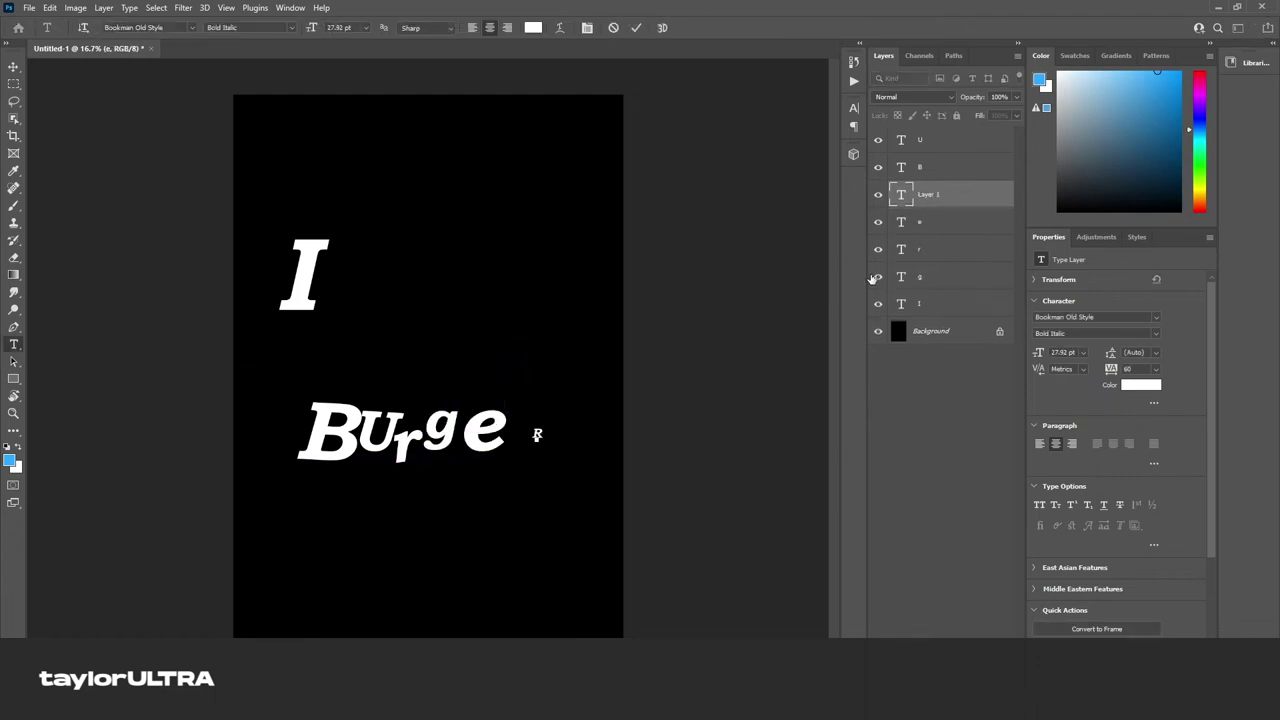
{"action": "key", "text": "ctrl+Return"}
{"action": "key", "text": "ctrl+t"}
{"action": "mouse_move", "coordinate": [543, 426]}
{"action": "left_mouse_down"}
{"action": "mouse_move", "coordinate": [580, 390]}
{"action": "mouse_move", "coordinate": [533, 437]}
{"action": "mouse_move", "coordinate": [481, 444]}
{"action": "mouse_move", "coordinate": [500, 420]}
{"action": "mouse_move", "coordinate": [505, 432]}
{"action": "left_mouse_up"}
{"action": "key", "text": "Return"}
Readjust the e, then move and tilt the R beside Burge
{"action": "left_click", "coordinate": [485, 430], "text": "ctrl"}
{"action": "key", "text": "ctrl+t"}
{"action": "key", "text": "Return"}
{"action": "left_click", "coordinate": [942, 250]}
{"action": "left_click", "coordinate": [523, 432], "text": "ctrl"}
{"action": "key", "text": "ctrl+t"}
{"action": "left_click_drag", "start_coordinate": [560, 392], "coordinate": [566, 412]}
{"action": "key", "text": "Return"}
Group all the Burger letter layers and name the group burger
{"action": "left_click", "coordinate": [935, 250]}
{"action": "left_click", "coordinate": [935, 280]}
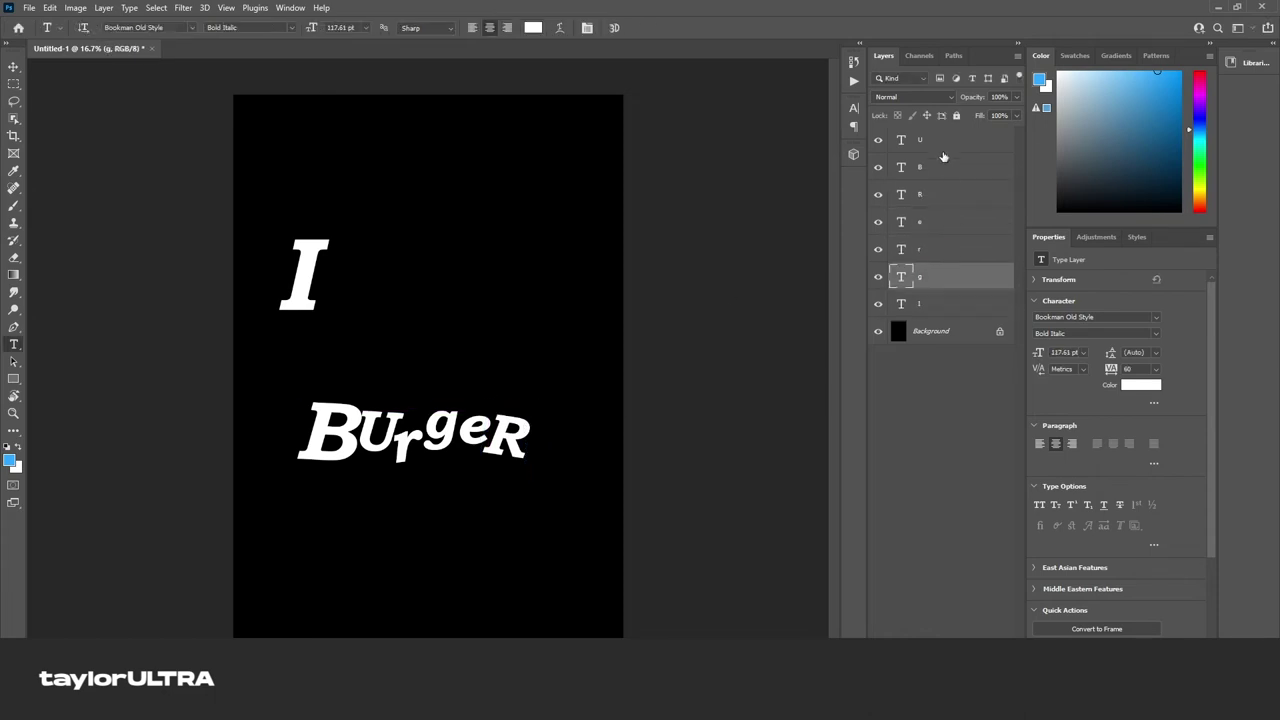
{"action": "left_click", "coordinate": [926, 140], "text": "shift"}
{"action": "key", "text": "ctrl+g"}
{"action": "type", "text": "rger"}
{"action": "key", "text": "Return"}
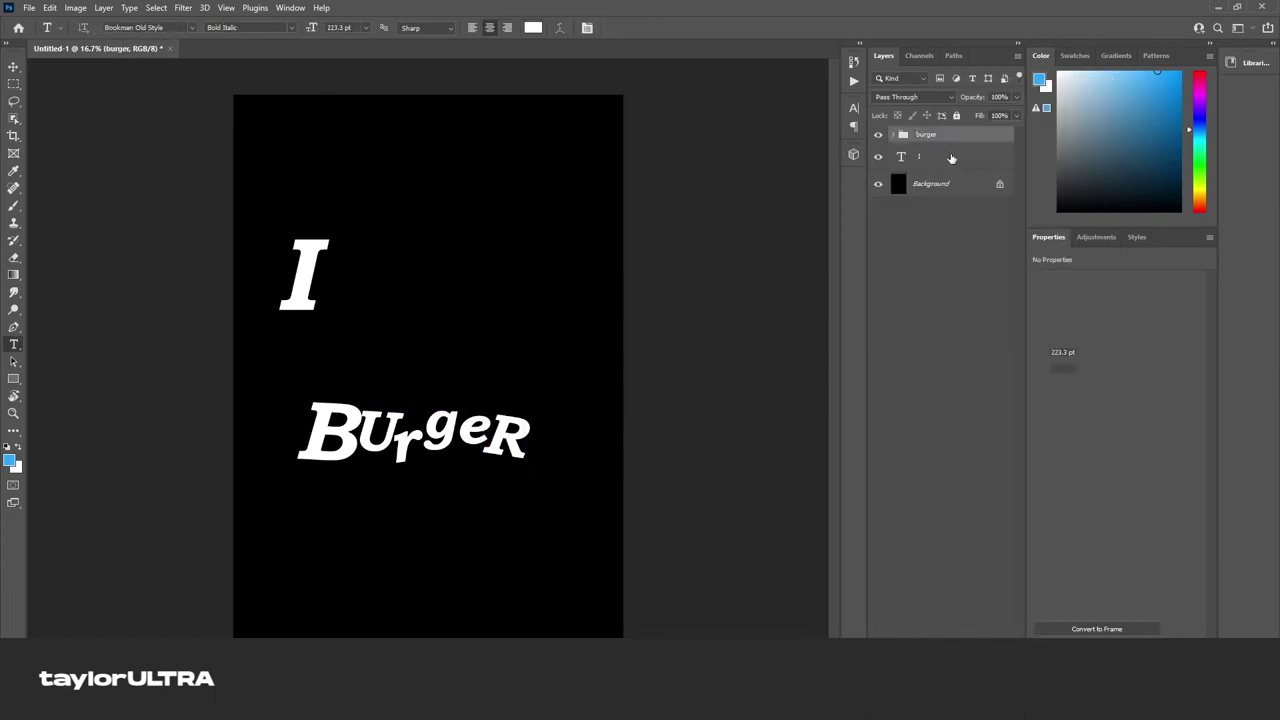
Move the I layer above the burger group and set up a red-filled shape layer
{"action": "left_click_drag", "start_coordinate": [925, 156], "coordinate": [952, 140]}
{"action": "key", "text": "ctrl+shift+alt+n"}
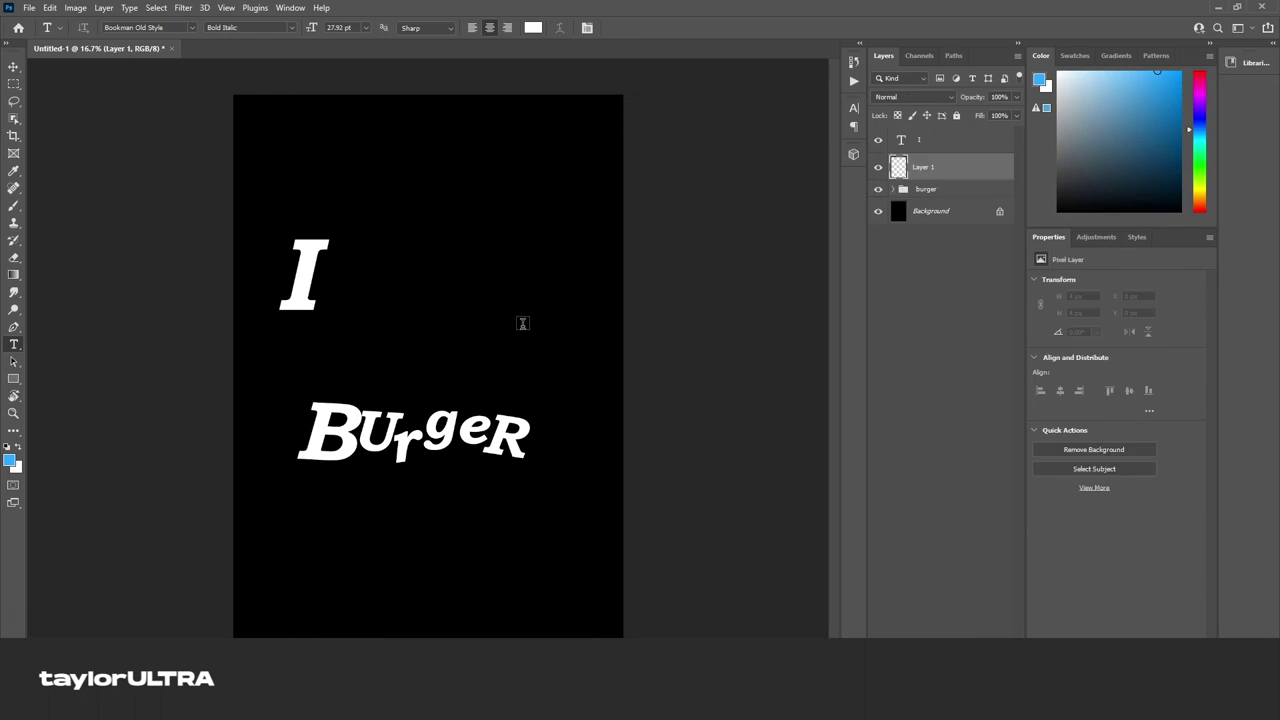
{"action": "key", "text": "u"}
{"action": "left_click", "coordinate": [155, 28]}
{"action": "left_click", "coordinate": [231, 53]}
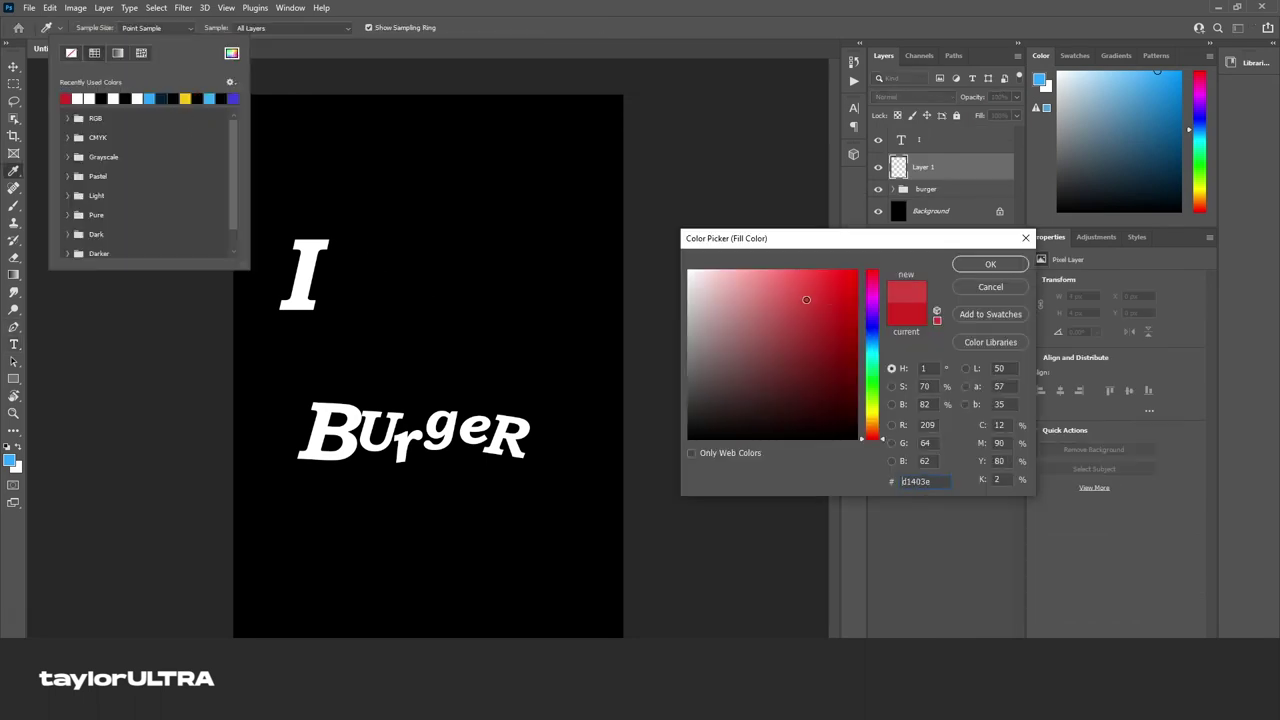
{"action": "left_click", "coordinate": [1006, 266]}
{"action": "left_click", "coordinate": [198, 30]}
Draw a red heart between the I and Burger and scale it to 117%
{"action": "left_click", "coordinate": [453, 385]}
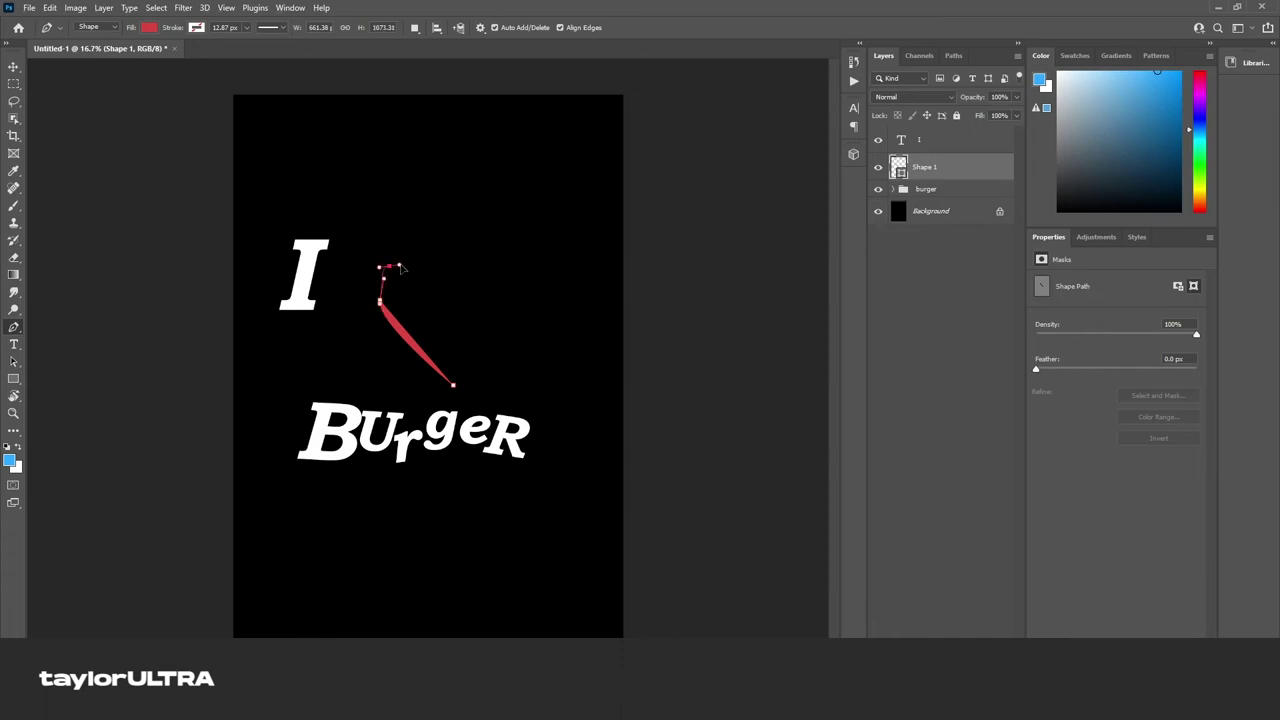
{"action": "key", "text": "ctrl+z"}
{"action": "key", "text": "ctrl+z"}
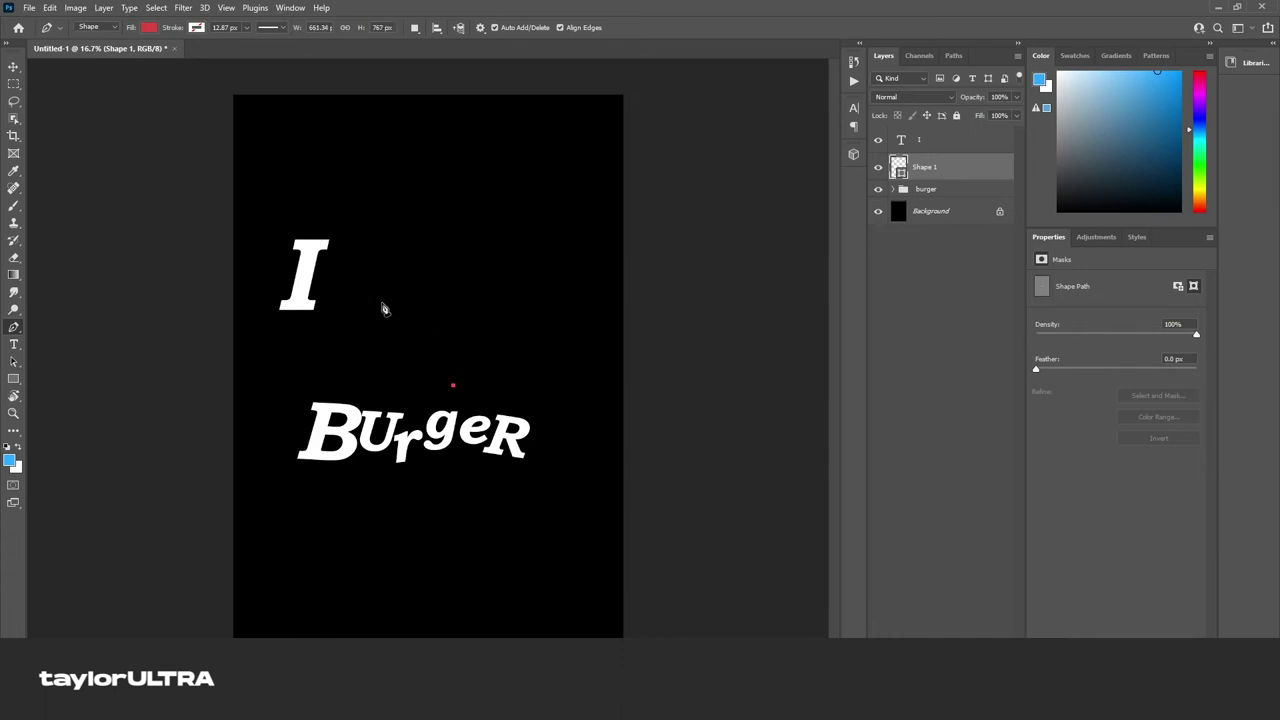
{"action": "left_click_drag", "start_coordinate": [420, 260], "coordinate": [420, 262]}
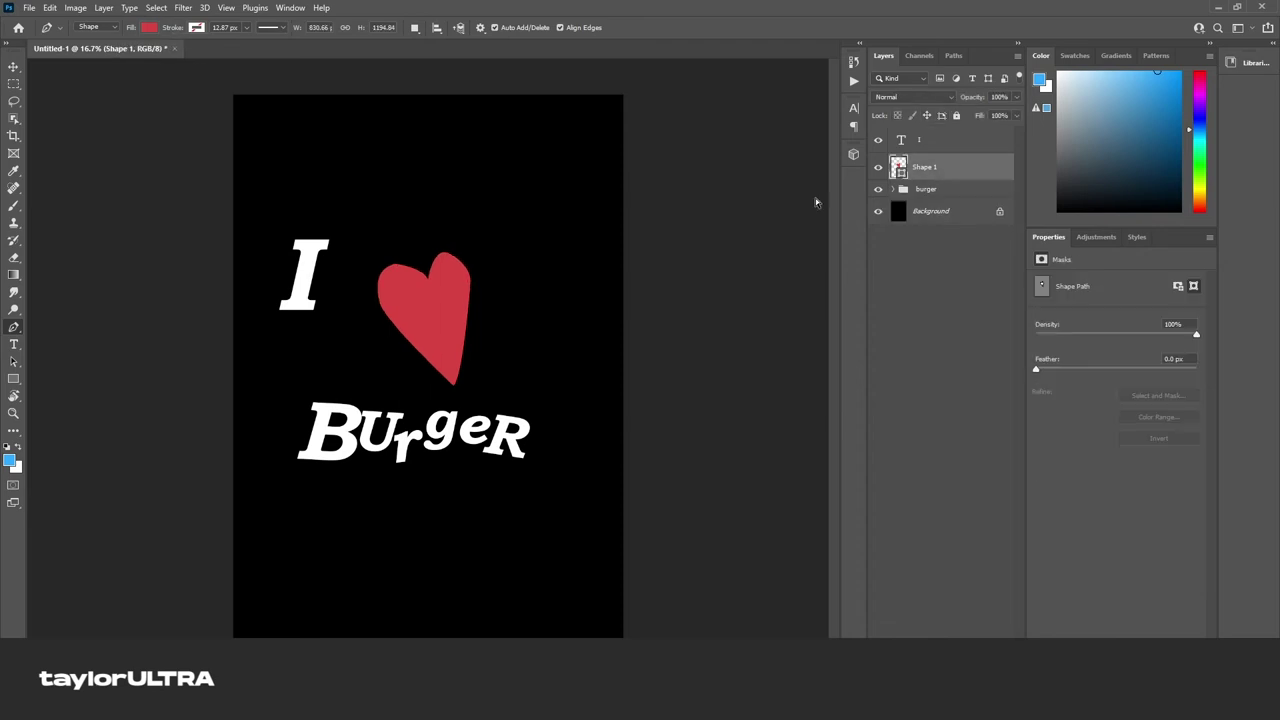
{"action": "key", "text": "ctrl+t"}
{"action": "left_click_drag", "start_coordinate": [474, 240], "coordinate": [491, 240]}
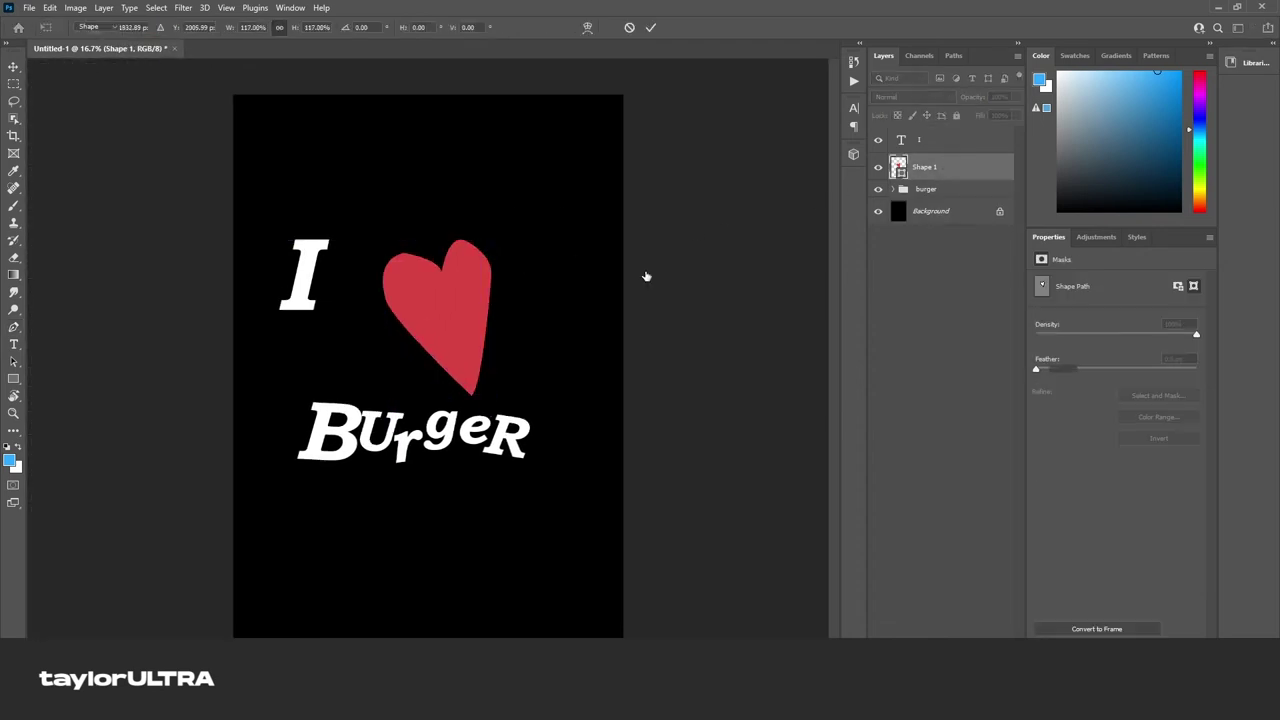
{"action": "key", "text": "Return"}
{"action": "left_click", "coordinate": [920, 140]}
Add a new layer, choose a brush preset, and undo a test stroke
{"action": "left_click", "coordinate": [926, 189]}
{"action": "key", "text": "b"}
{"action": "scroll", "coordinate": [440, 318], "scroll_direction": "up", "scroll_amount": 1, "text": "alt"}
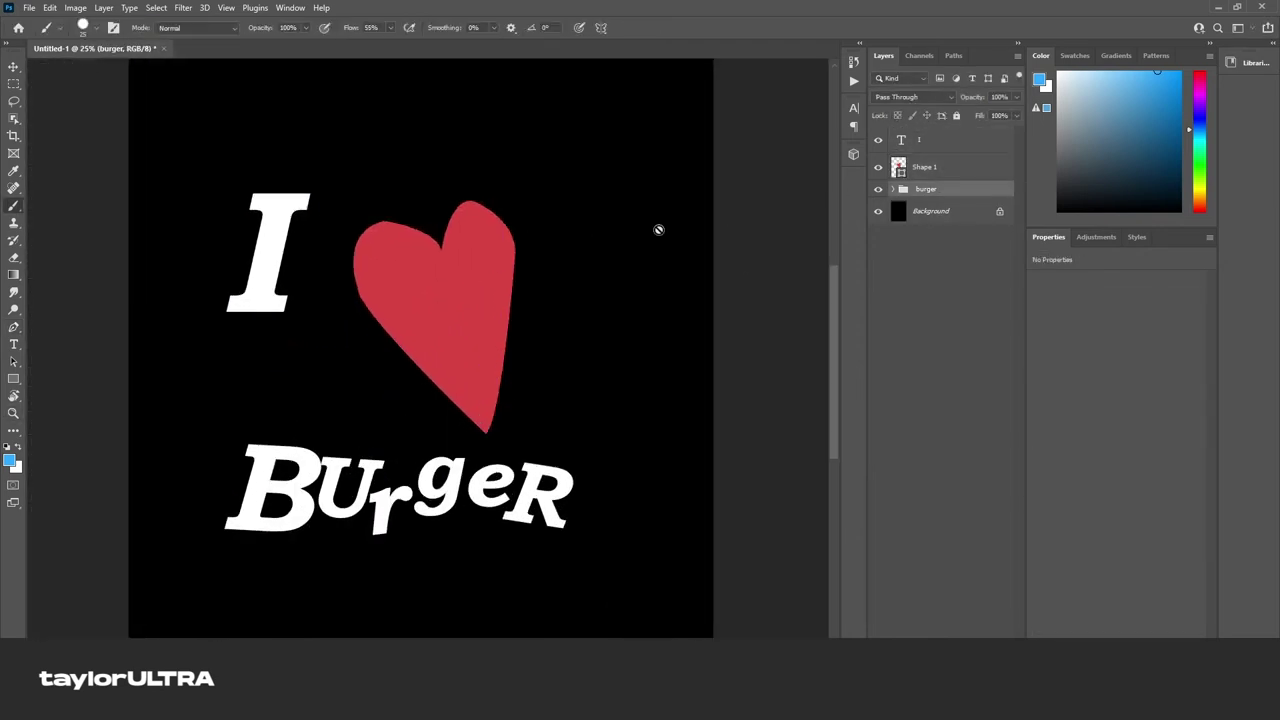
{"action": "key", "text": "ctrl+shift+alt+n"}
{"action": "left_click", "coordinate": [95, 27]}
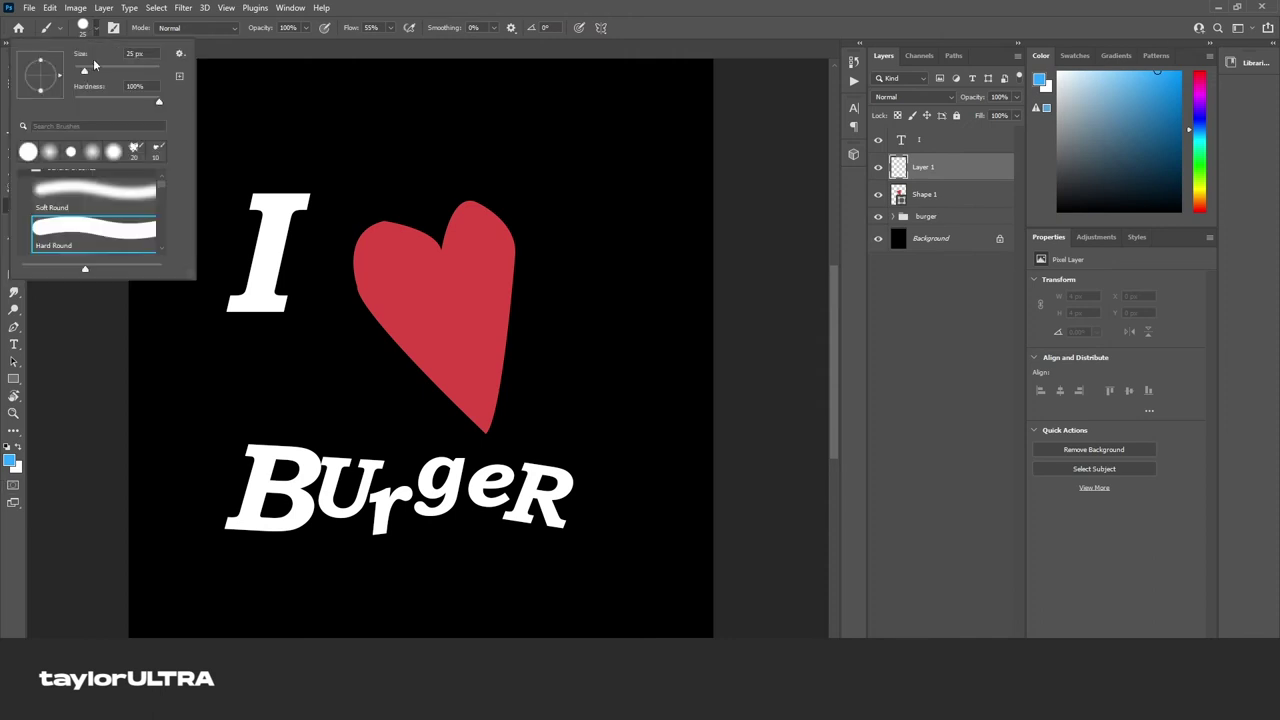
{"action": "scroll", "coordinate": [95, 210], "scroll_direction": "down", "scroll_amount": 2}
{"action": "scroll", "coordinate": [95, 210], "scroll_direction": "down", "scroll_amount": 2}
{"action": "mouse_move", "coordinate": [320, 155]}
{"action": "left_mouse_down"}
{"action": "mouse_move", "coordinate": [450, 140]}
{"action": "mouse_move", "coordinate": [470, 288]}
{"action": "left_mouse_up"}
{"action": "key", "text": "ctrl+z"}
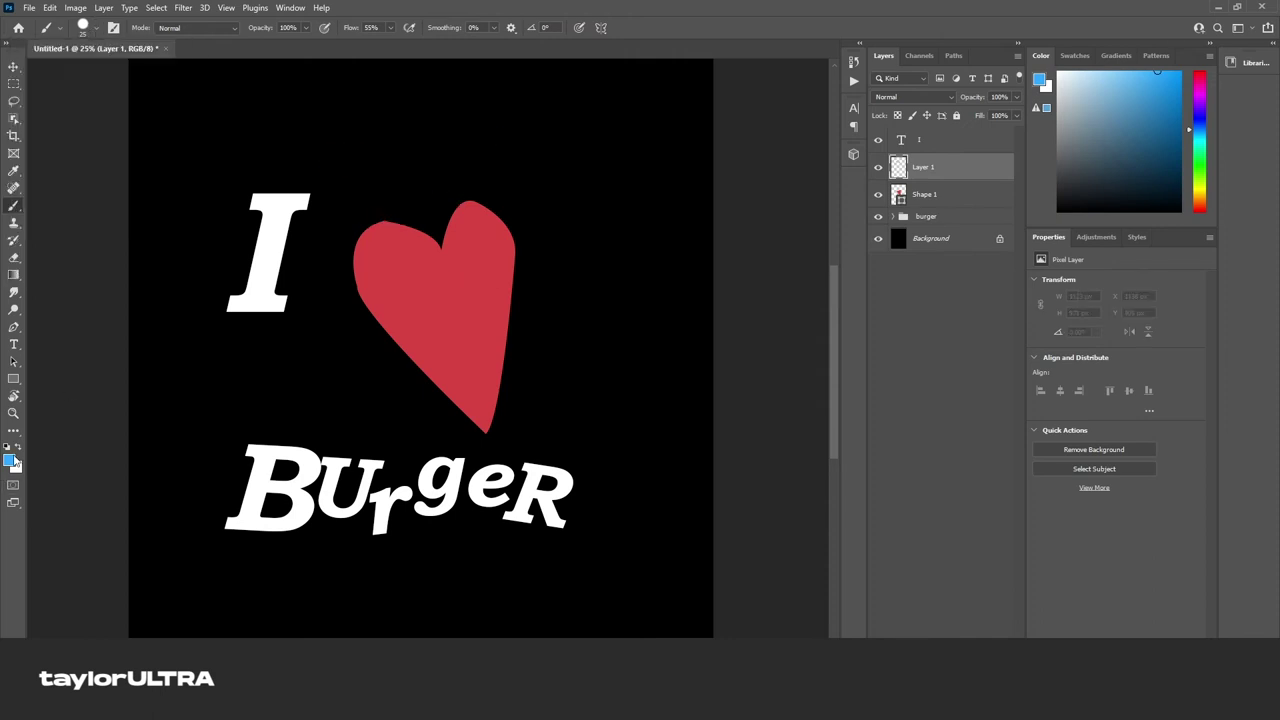
Set the foreground to yellow #fbc902 and paint the M across the heart
{"action": "left_click", "coordinate": [9, 459]}
{"action": "left_click", "coordinate": [832, 359]}
{"action": "left_click_drag", "start_coordinate": [832, 359], "coordinate": [827, 339]}
{"action": "left_click", "coordinate": [869, 420]}
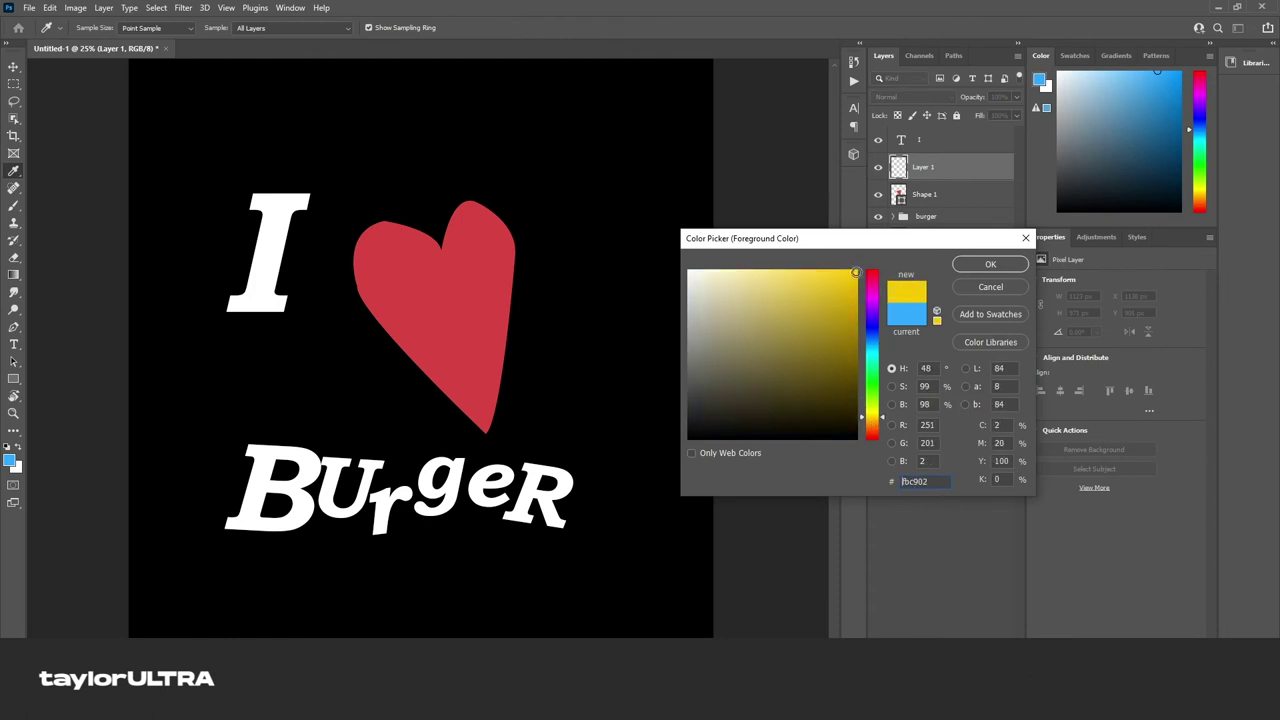
{"action": "key", "text": "Return"}
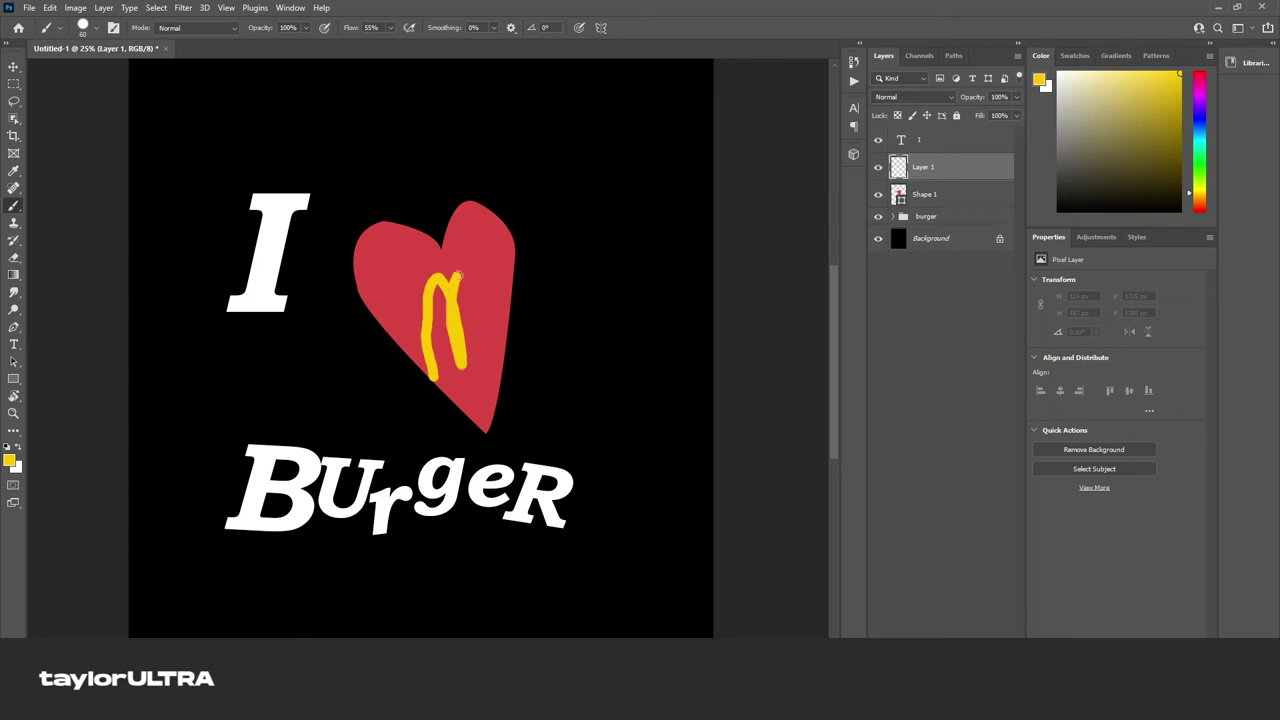
{"action": "key", "text": "ctrl+z"}
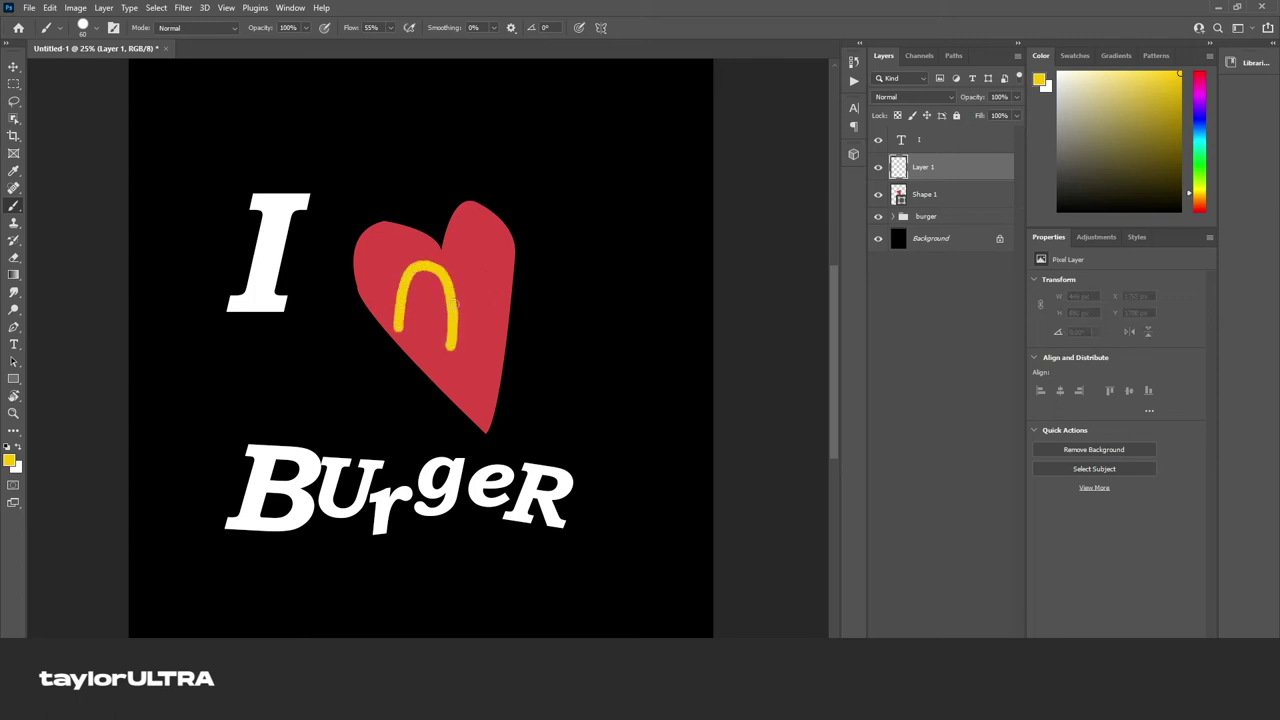
{"action": "left_click", "coordinate": [948, 194]}
Zoom out, then group the I text and burger group below the heart
{"action": "key", "text": "z"}
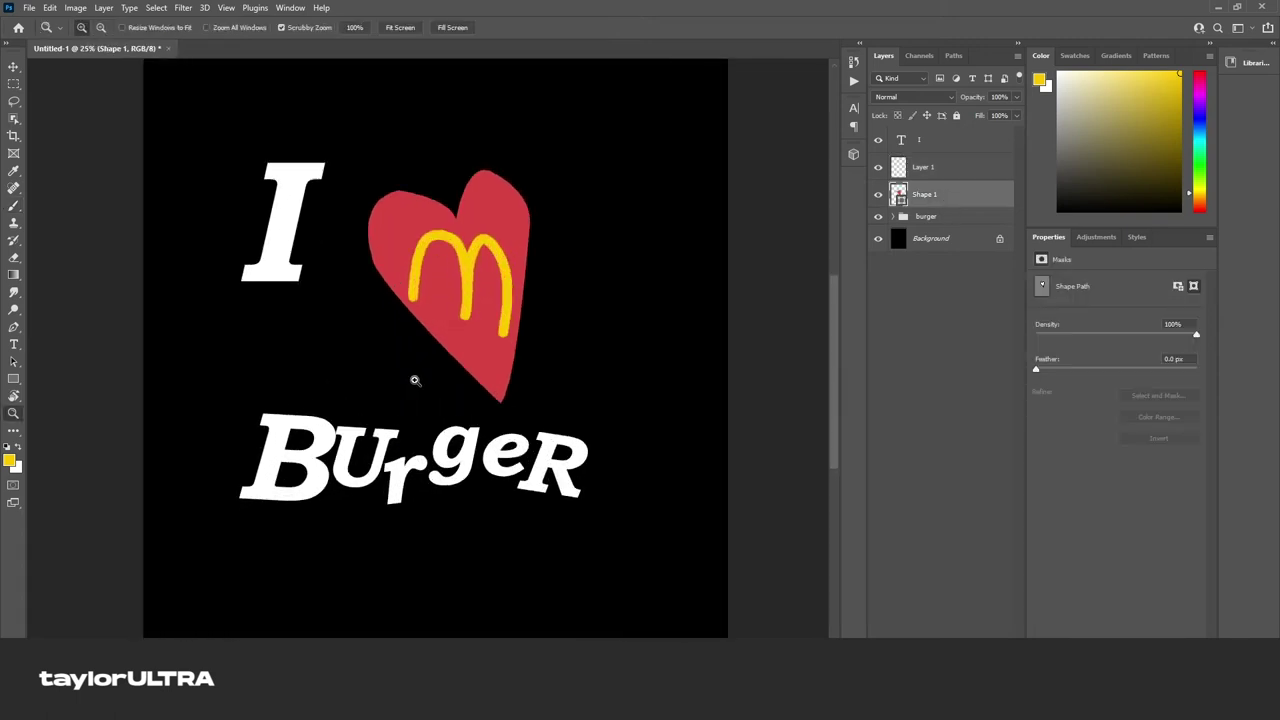
{"action": "left_click", "coordinate": [399, 380], "text": "alt"}
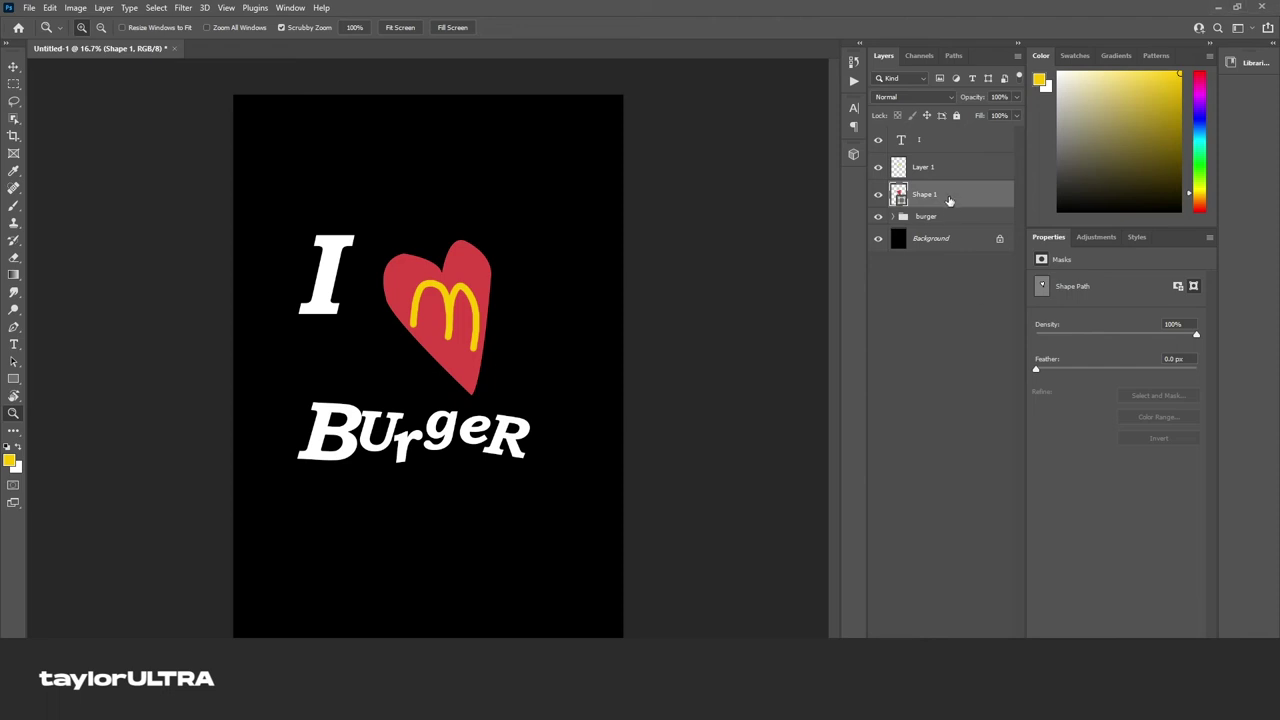
{"action": "left_click", "coordinate": [938, 141]}
{"action": "left_click", "coordinate": [935, 216], "text": "ctrl"}
{"action": "left_click_drag", "start_coordinate": [935, 216], "coordinate": [901, 205]}
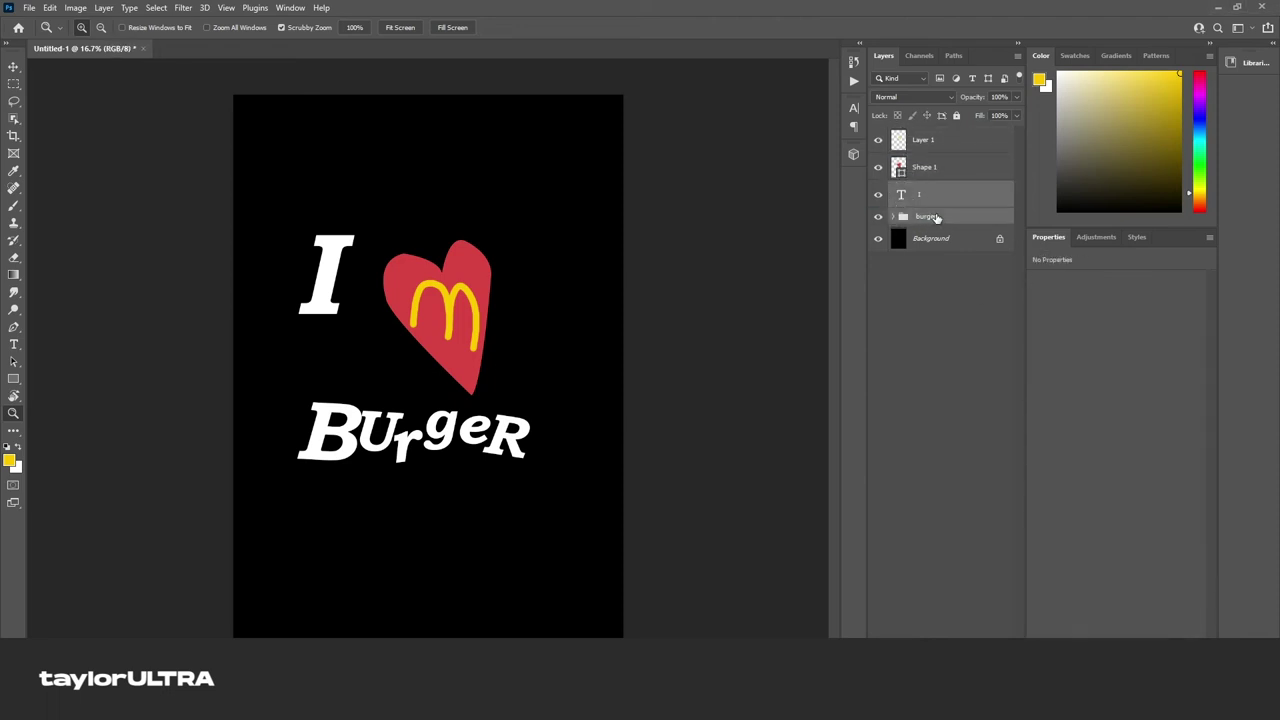
{"action": "key", "text": "ctrl+g"}
Add a Threshold adjustment layer above Group 1
{"action": "left_click", "coordinate": [950, 625]}
{"action": "left_click", "coordinate": [990, 605]}
{"action": "left_click", "coordinate": [946, 218]}
{"action": "right_click", "coordinate": [946, 218]}
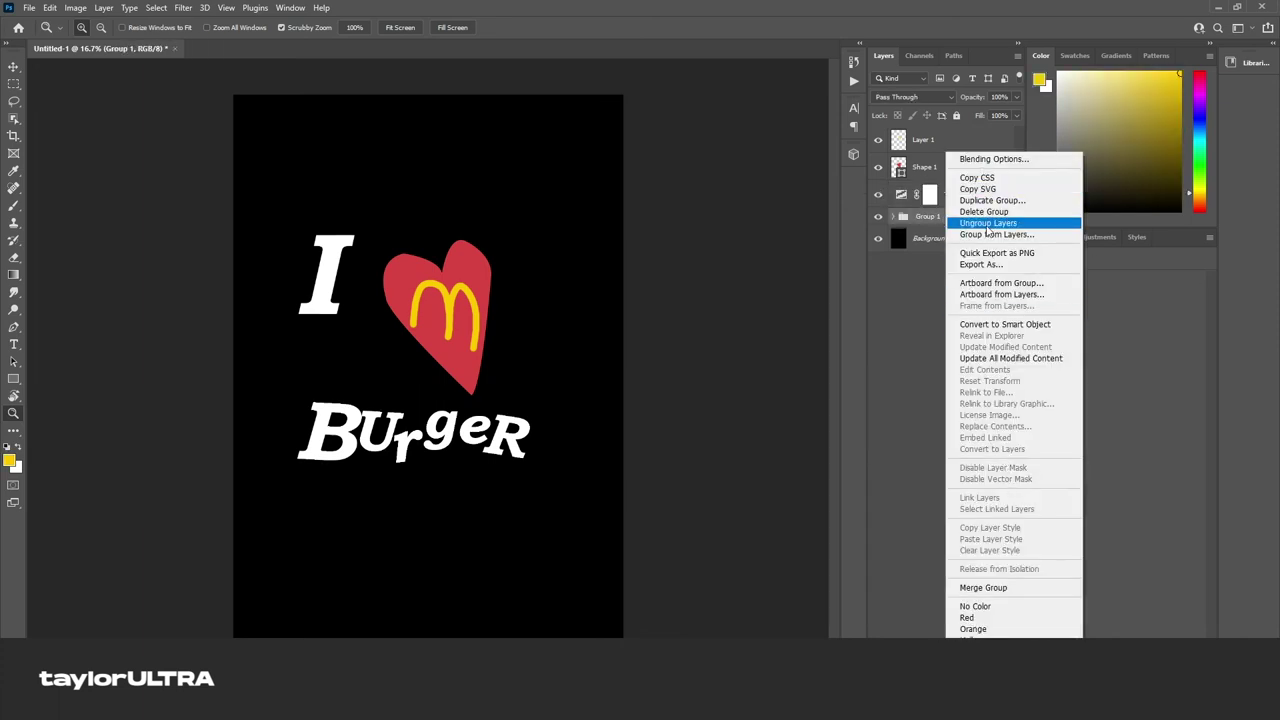
{"action": "key", "text": "Escape"}
Add a drop shadow to Group 1 and check the Threshold layer
{"action": "left_click", "coordinate": [906, 646]}
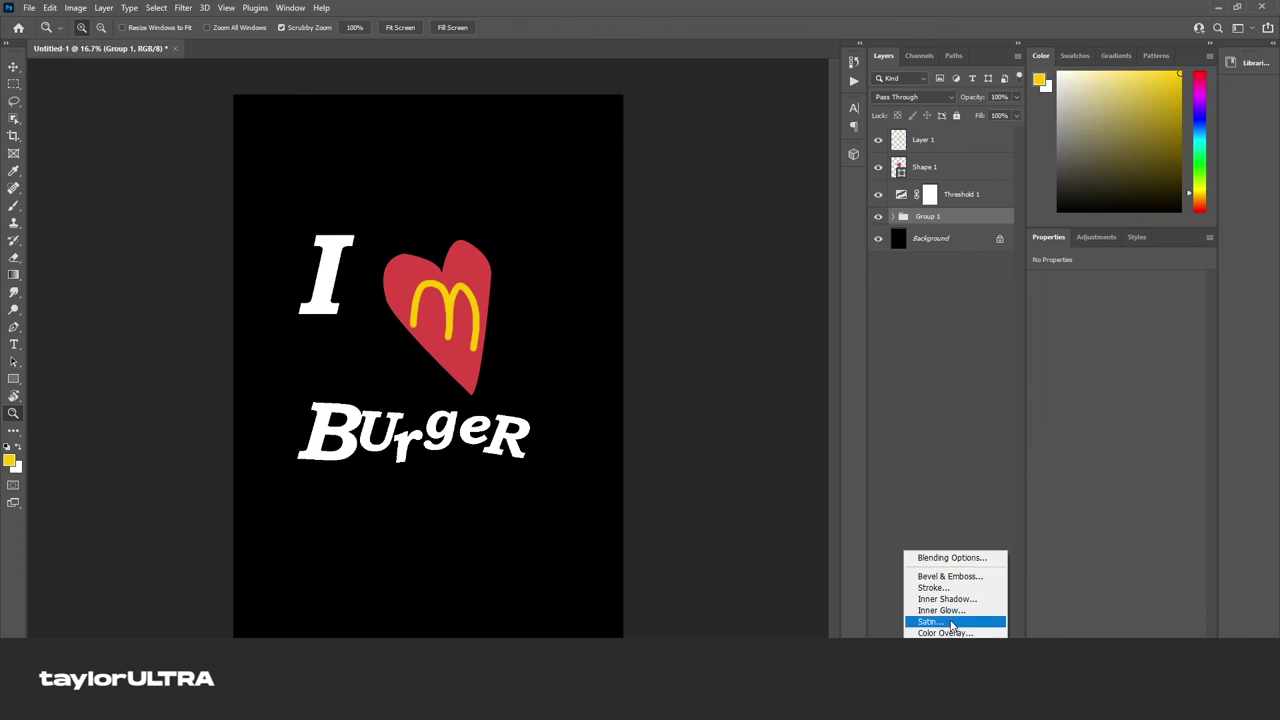
{"action": "left_click", "coordinate": [945, 678]}
{"action": "left_click_drag", "start_coordinate": [967, 336], "coordinate": [978, 345]}
{"action": "key", "text": "Return"}
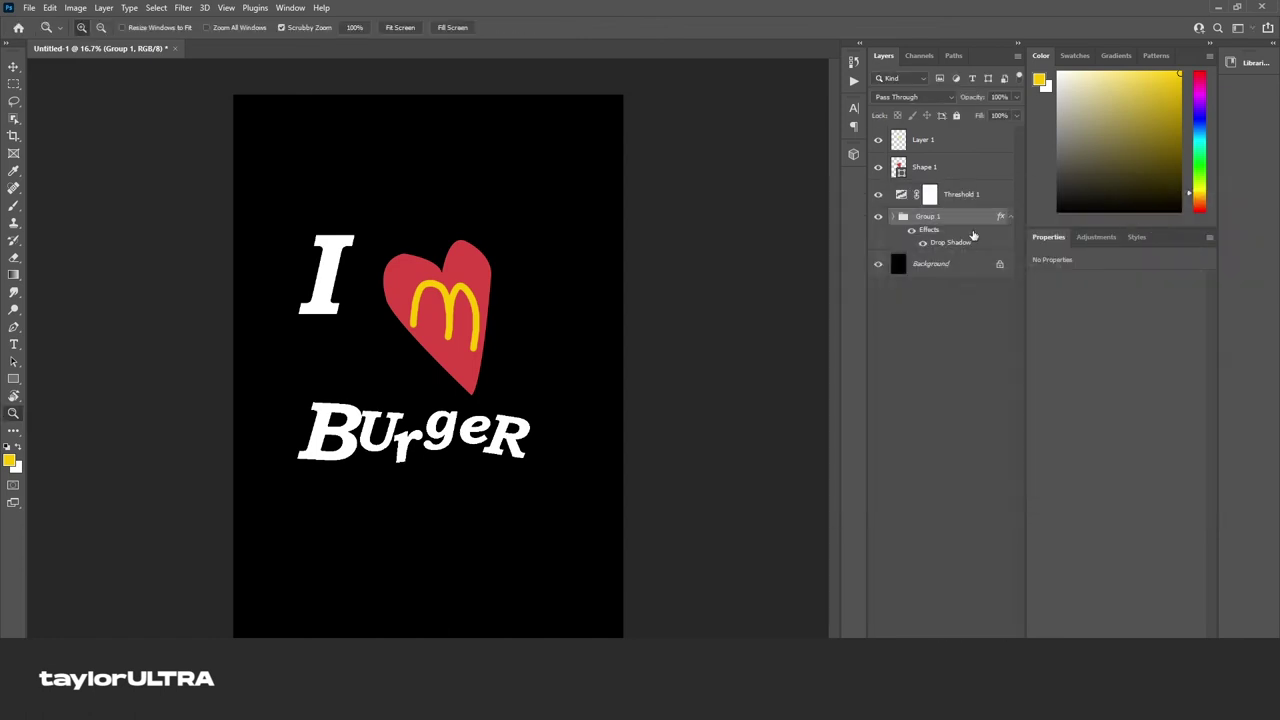
{"action": "left_click", "coordinate": [877, 265]}
{"action": "left_click", "coordinate": [877, 265]}
{"action": "left_click", "coordinate": [906, 198]}
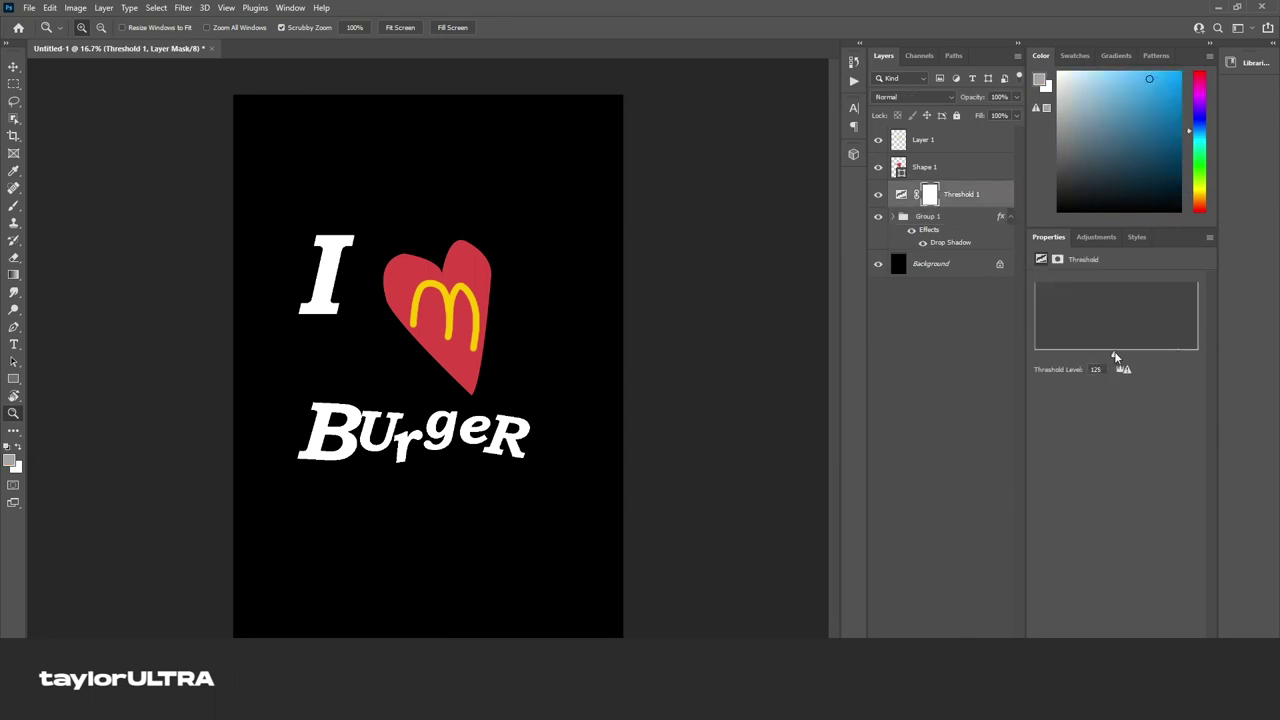
Set the drop shadow opacity to 100%, spread to 39%, and adjust its size
{"action": "left_click", "coordinate": [943, 244]}
{"action": "double_click", "coordinate": [943, 244]}
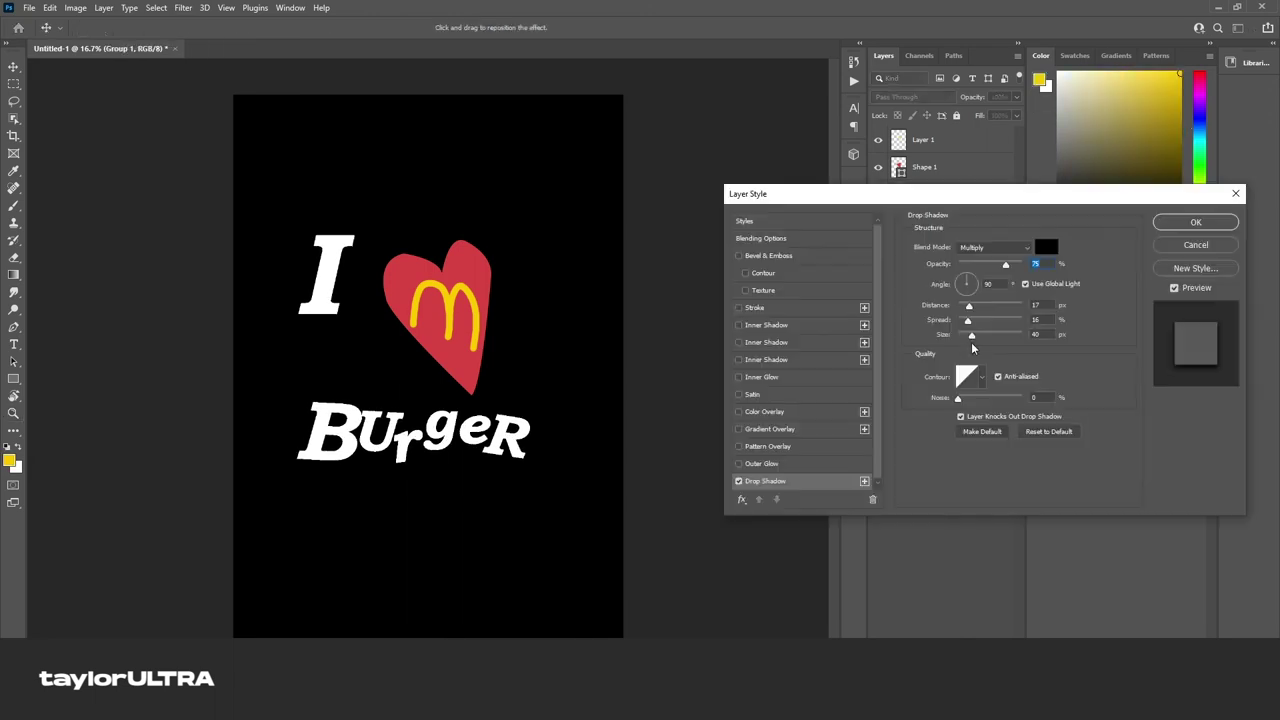
{"action": "left_click_drag", "start_coordinate": [967, 325], "coordinate": [992, 322]}
{"action": "left_click_drag", "start_coordinate": [1005, 264], "coordinate": [1021, 264]}
{"action": "left_click_drag", "start_coordinate": [997, 335], "coordinate": [989, 340]}
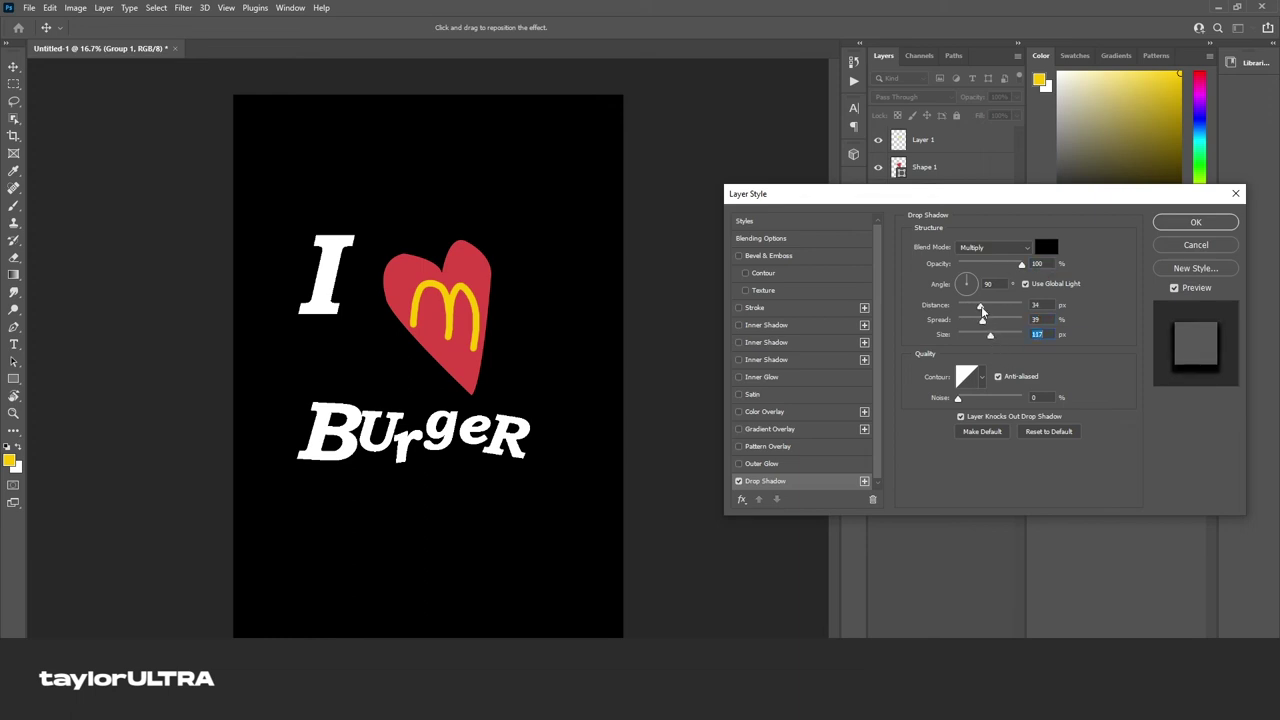
{"action": "key", "text": "Return"}
Compare the Threshold 1, Group 1 and burger layers by toggling visibility
{"action": "left_click", "coordinate": [975, 198]}
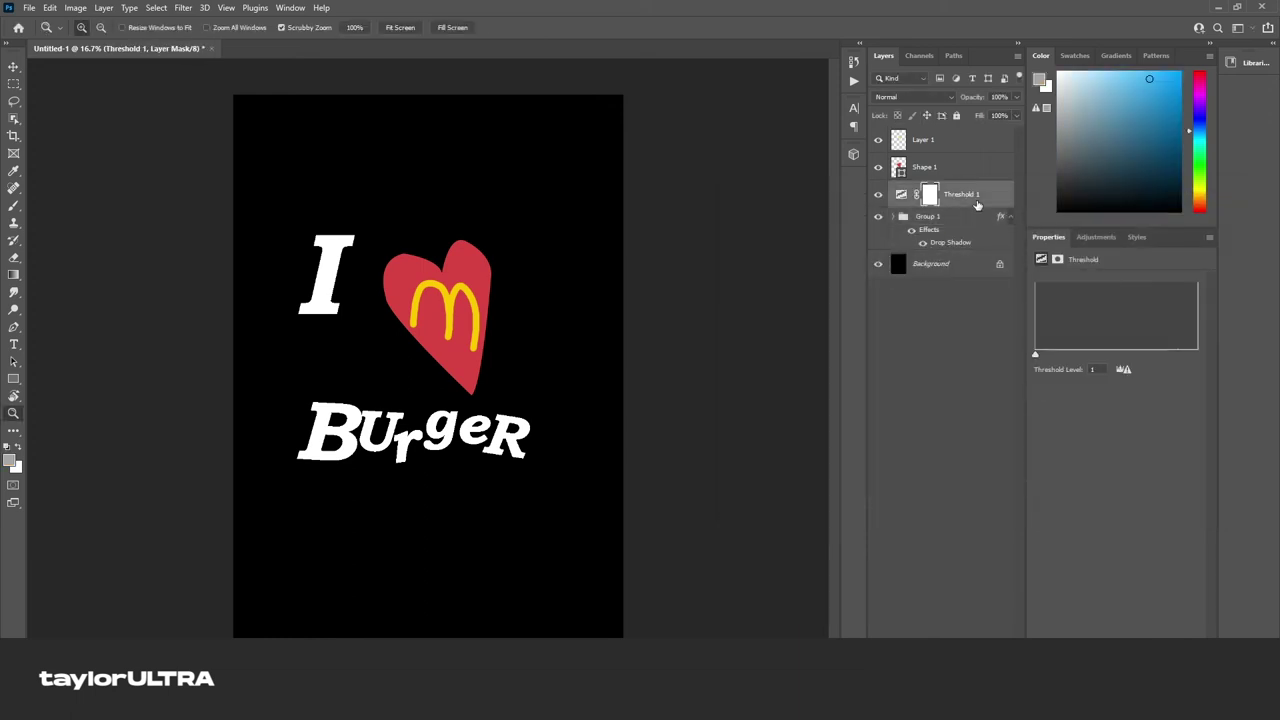
{"action": "left_click", "coordinate": [969, 217]}
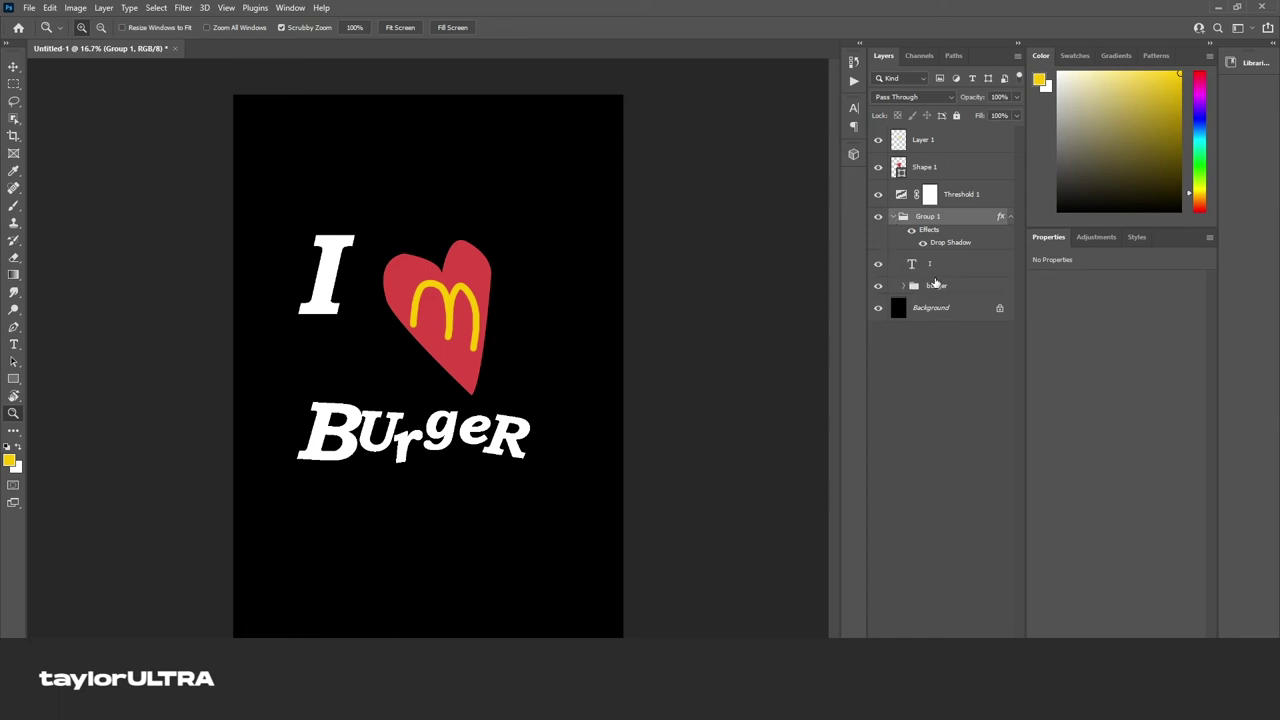
{"action": "left_click", "coordinate": [935, 285]}
{"action": "left_click", "coordinate": [878, 216]}
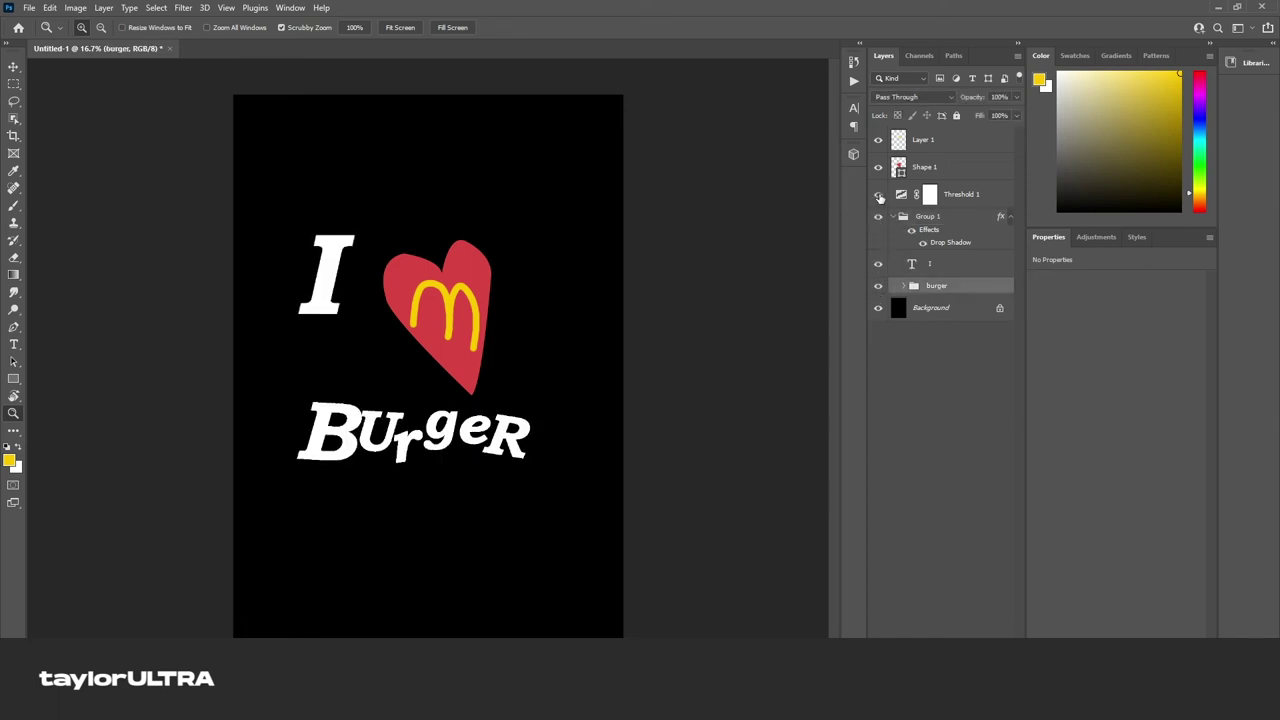
Enlarge the Burger text and shift it to the right
{"action": "key", "text": "ctrl+t"}
{"action": "mouse_move", "coordinate": [530, 400]}
{"action": "left_mouse_down"}
{"action": "mouse_move", "coordinate": [610, 365]}
{"action": "mouse_move", "coordinate": [610, 395]}
{"action": "left_mouse_up"}
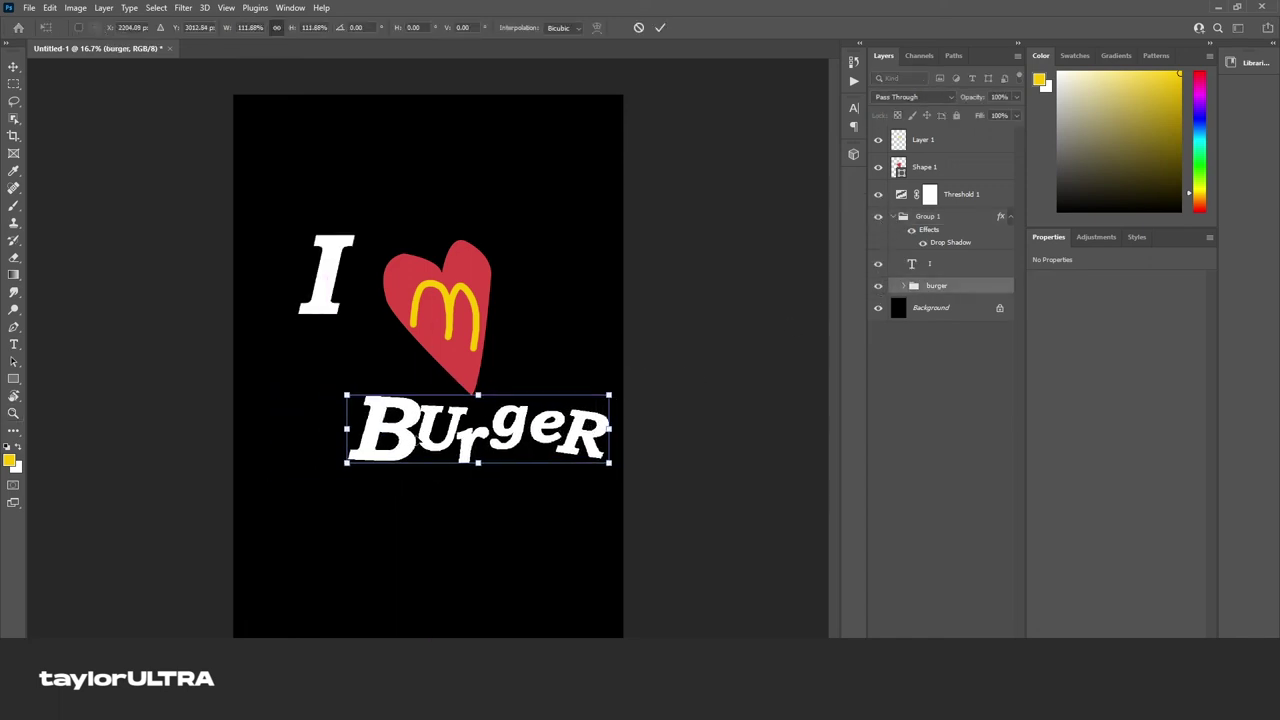
{"action": "key", "text": "Return"}
{"action": "key", "text": "z"}
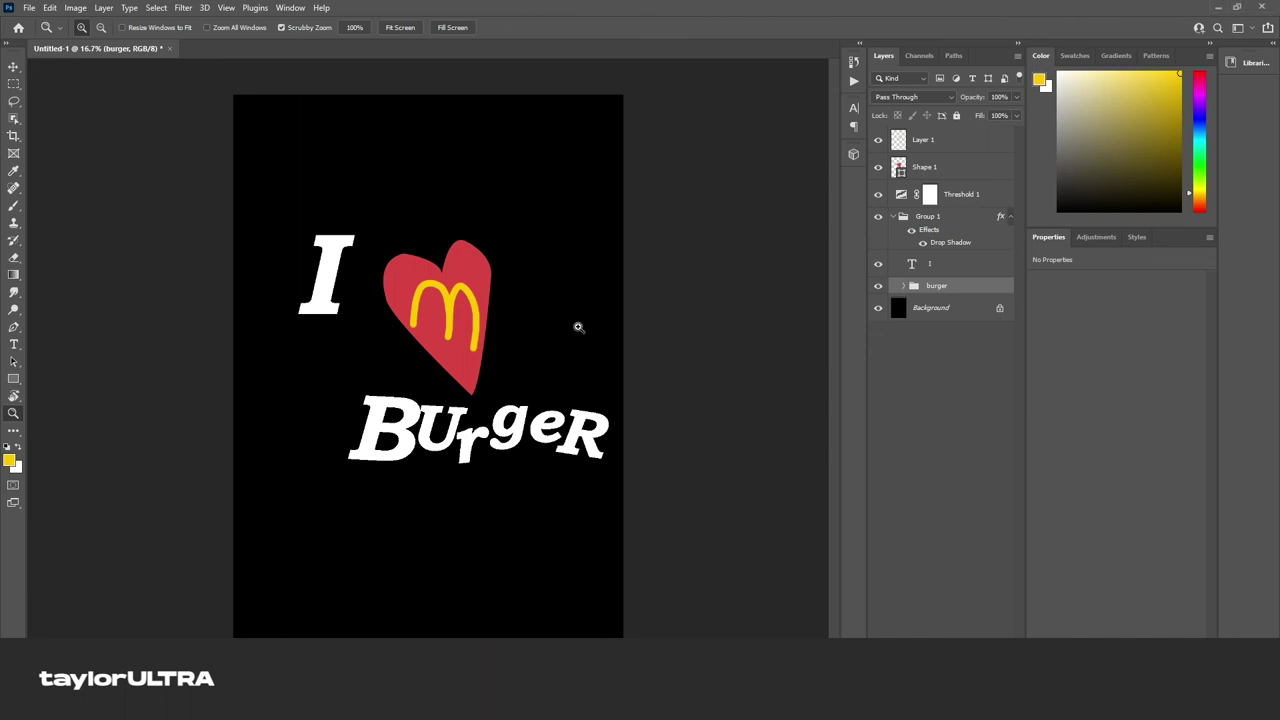
Paste the smiley face image and move it below the Burger text
{"action": "key", "text": "ctrl+v"}
{"action": "key", "text": "ctrl+t"}
{"action": "mouse_move", "coordinate": [408, 340]}
{"action": "left_mouse_down"}
{"action": "mouse_move", "coordinate": [388, 466]}
{"action": "mouse_move", "coordinate": [313, 405]}
{"action": "left_mouse_up"}
Enlarge the smiley over the first letters of Burger
{"action": "right_click", "coordinate": [955, 196]}
{"action": "key", "text": "Escape"}
{"action": "left_click_drag", "start_coordinate": [13, 118], "coordinate": [342, 441]}
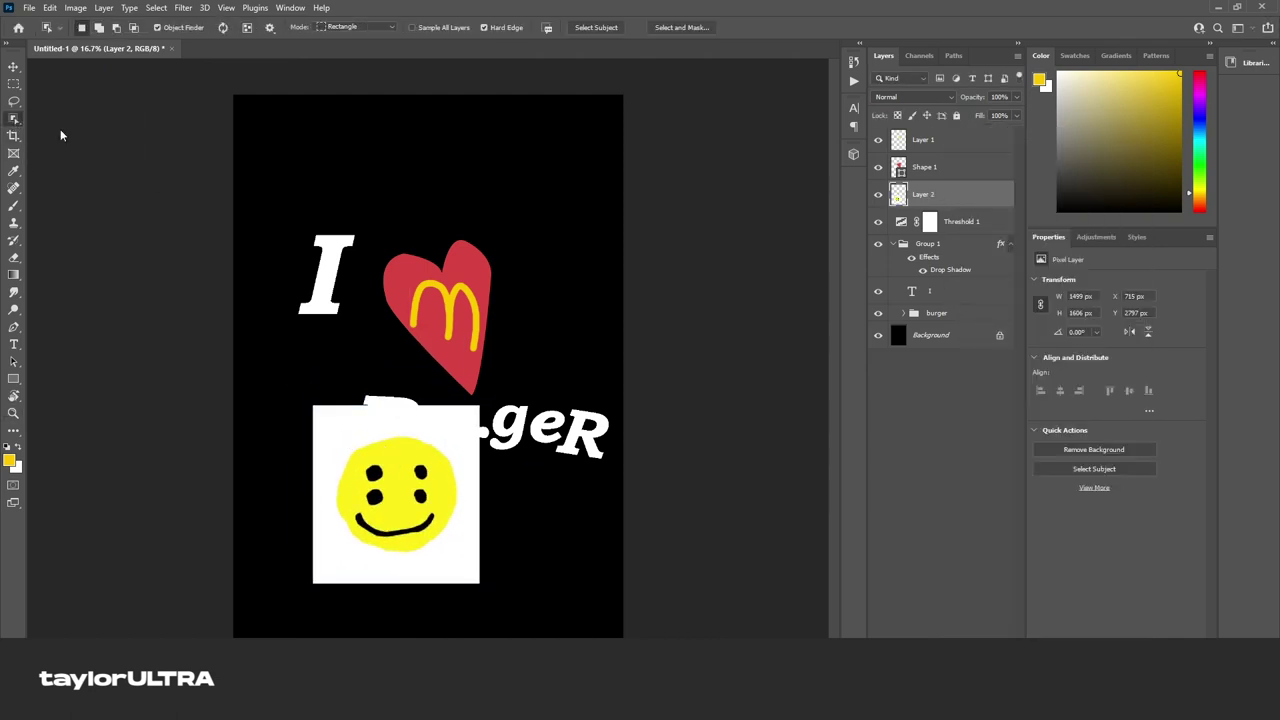
Delete the smiley's white background with Quick Selection and deselect
{"action": "key", "text": "shift+w"}
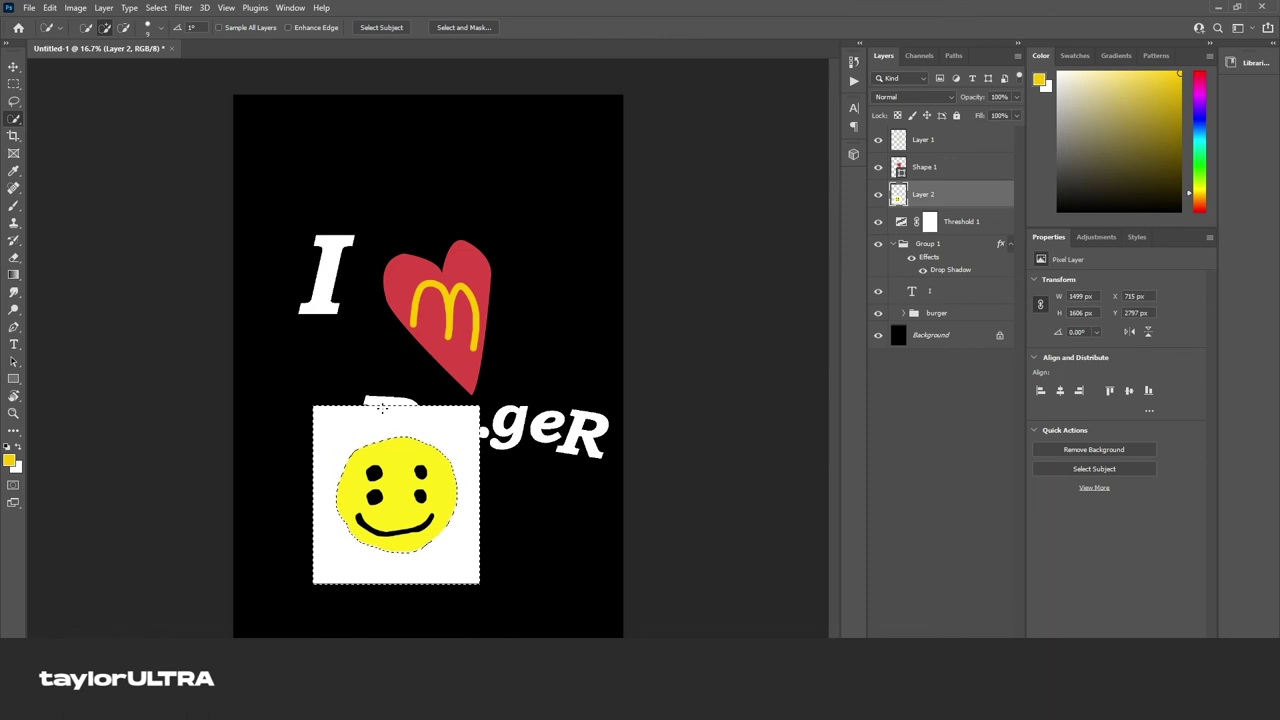
{"action": "key", "text": "Delete"}
{"action": "key", "text": "ctrl+d"}
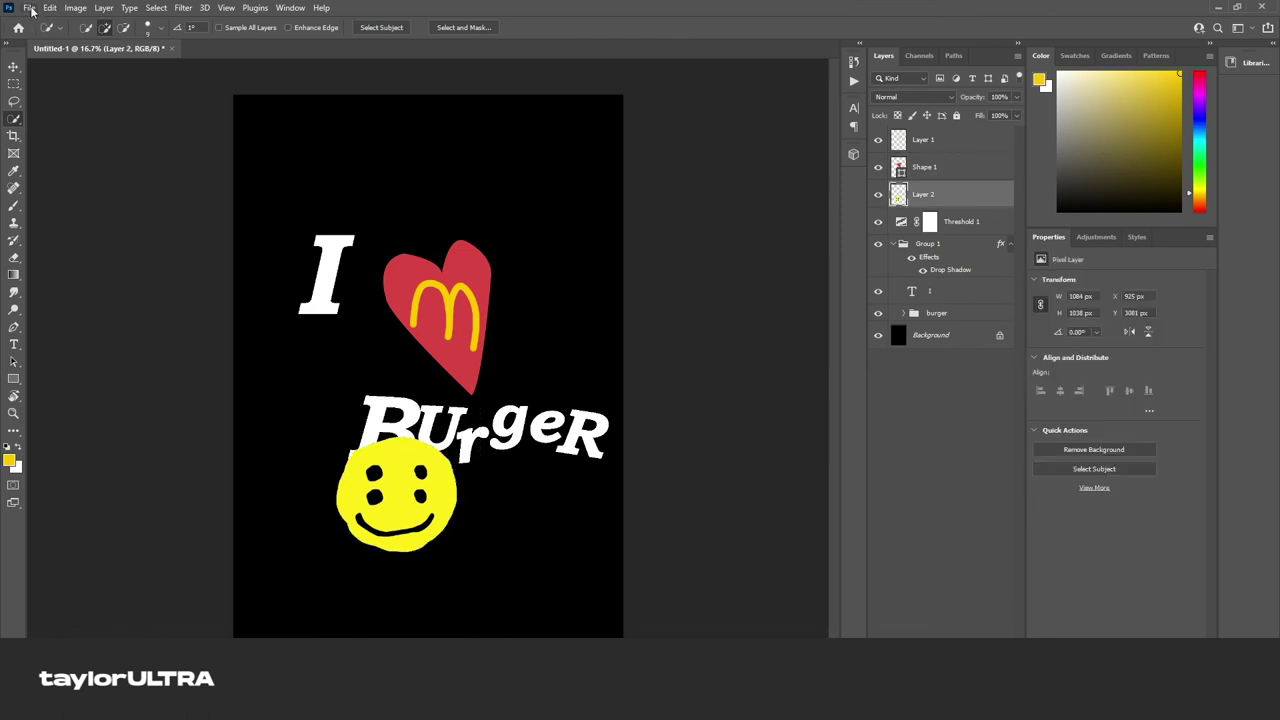
{"action": "right_click", "coordinate": [940, 194]}
Warm the smiley to a deeper golden yellow with a Hue/Saturation adjustment at Hue -7
{"action": "left_click", "coordinate": [965, 126]}
{"action": "key", "text": "Escape"}
{"action": "left_click", "coordinate": [945, 648]}
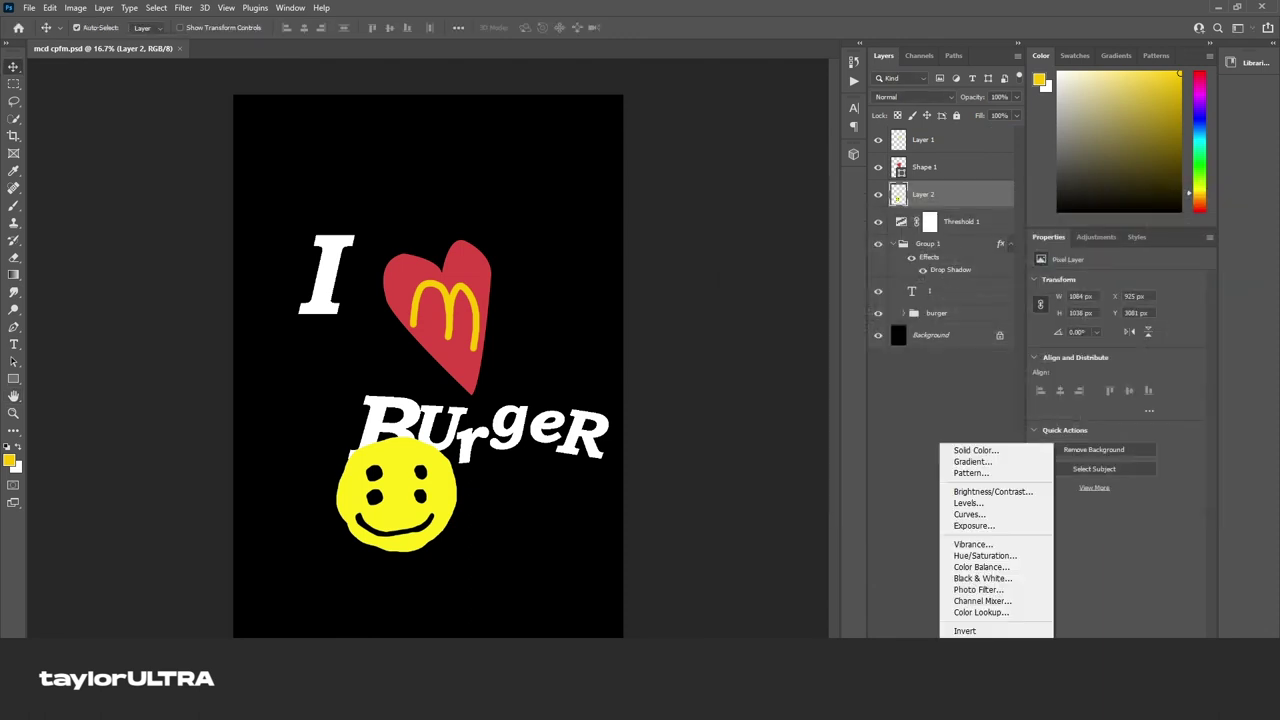
{"action": "left_click", "coordinate": [985, 555]}
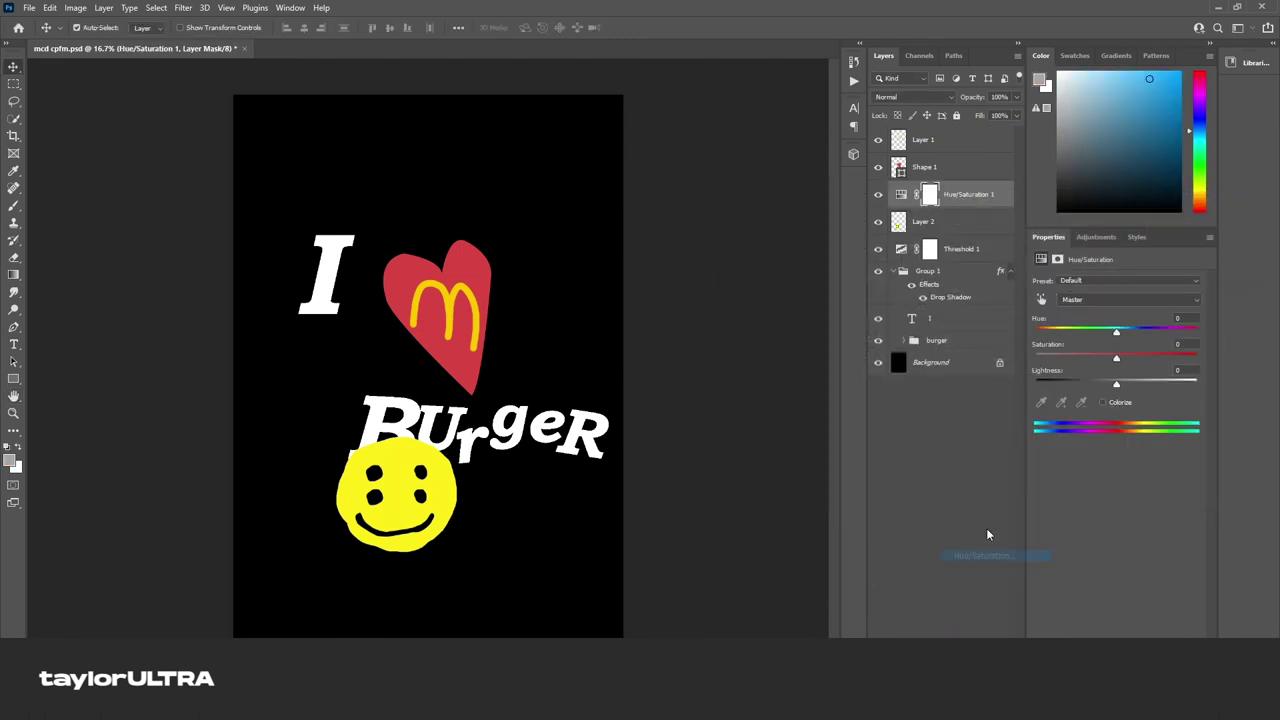
{"action": "left_click_drag", "start_coordinate": [1117, 331], "coordinate": [1114, 333]}
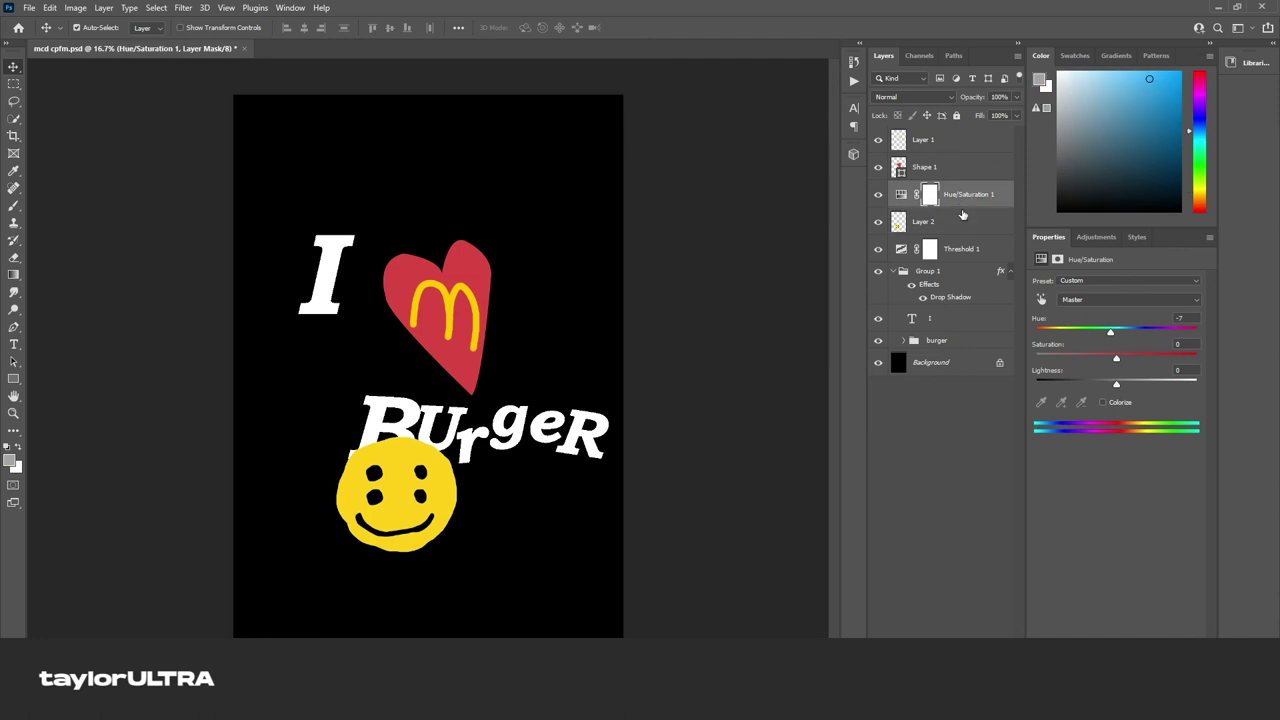
Merge the hue change into the smiley, then shrink it left of 'Burger', slightly overlapping
{"action": "key", "text": "ctrl+e"}
{"action": "key", "text": "ctrl+t"}
{"action": "mouse_move", "coordinate": [434, 498]}
{"action": "left_mouse_down"}
{"action": "mouse_move", "coordinate": [547, 274]}
{"action": "mouse_move", "coordinate": [333, 389]}
{"action": "mouse_move", "coordinate": [547, 217]}
{"action": "mouse_move", "coordinate": [405, 468]}
{"action": "mouse_move", "coordinate": [345, 472]}
{"action": "left_mouse_up"}
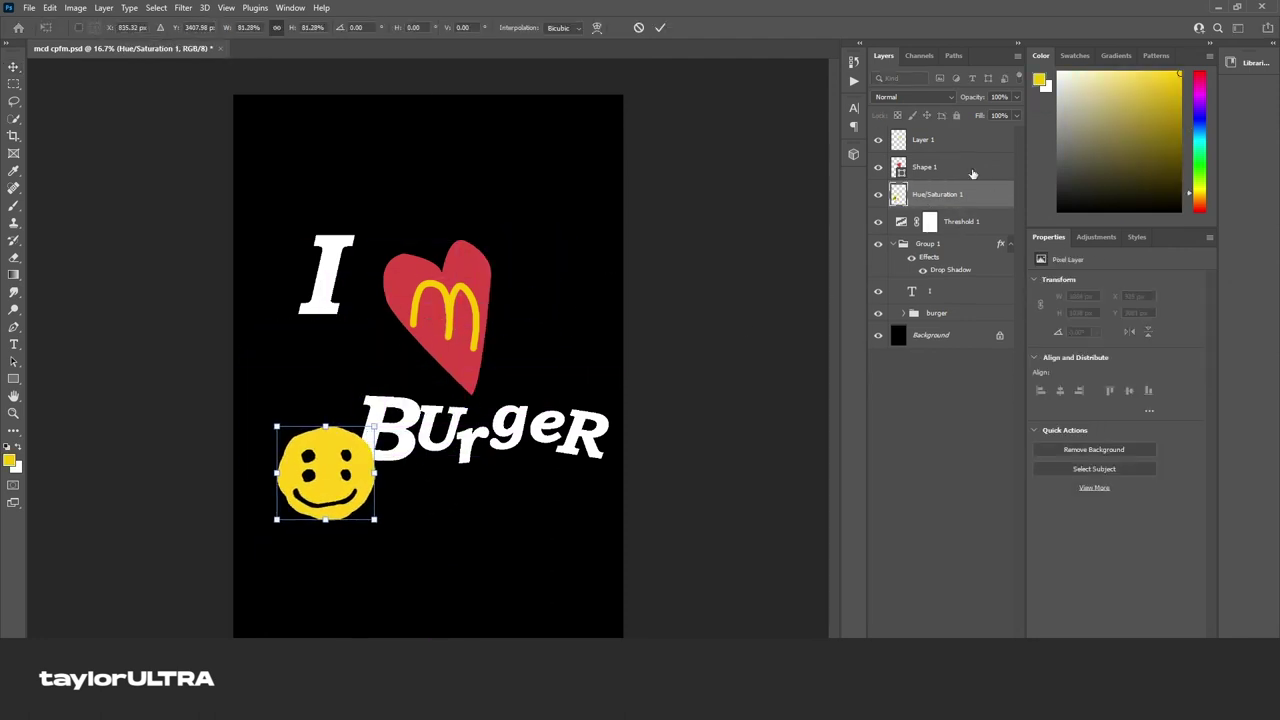